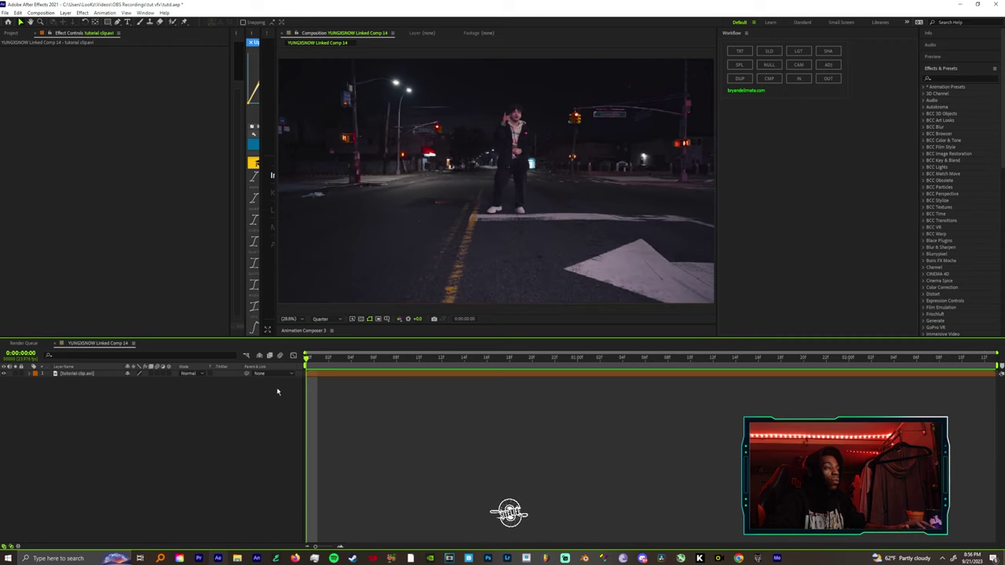
Run Track Camera on the tutorial clip layer to solve its camera motion.
{"action": "left_click", "coordinate": [76, 375]}
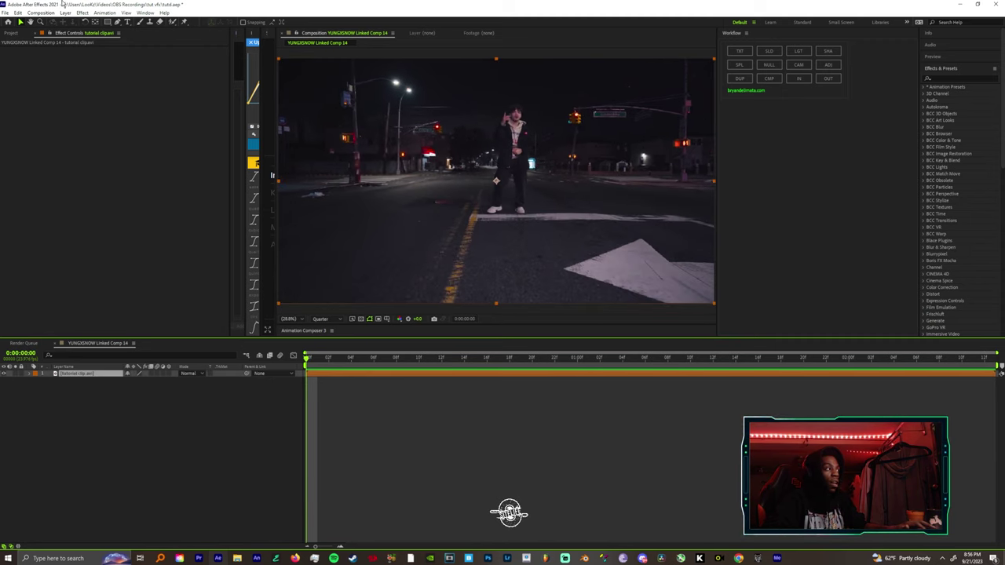
{"action": "left_click_drag", "start_coordinate": [312, 357], "coordinate": [207, 454]}
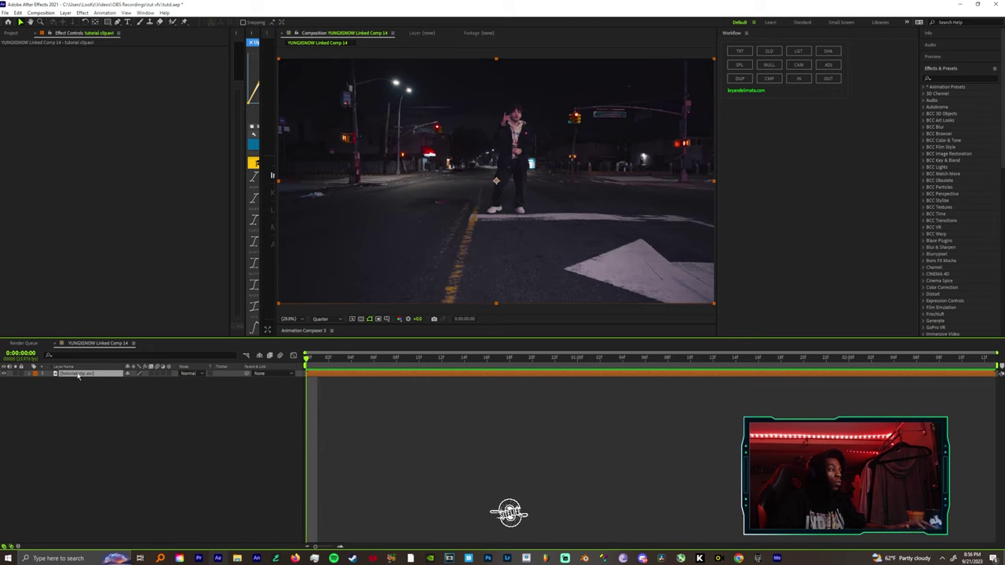
{"action": "left_click_drag", "start_coordinate": [396, 378], "coordinate": [235, 448]}
{"action": "left_click", "coordinate": [165, 427]}
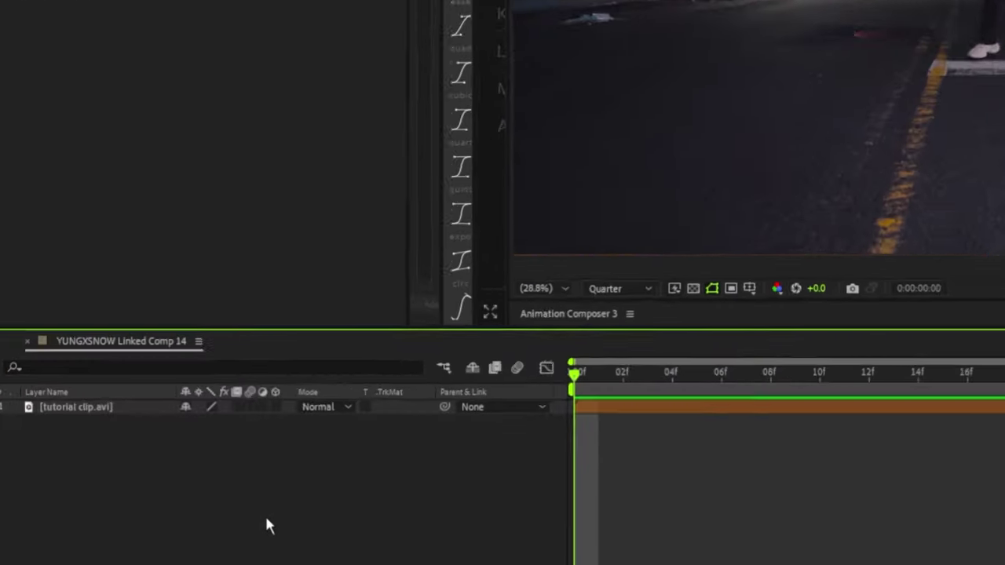
{"action": "left_click", "coordinate": [82, 373]}
{"action": "right_click", "coordinate": [88, 422]}
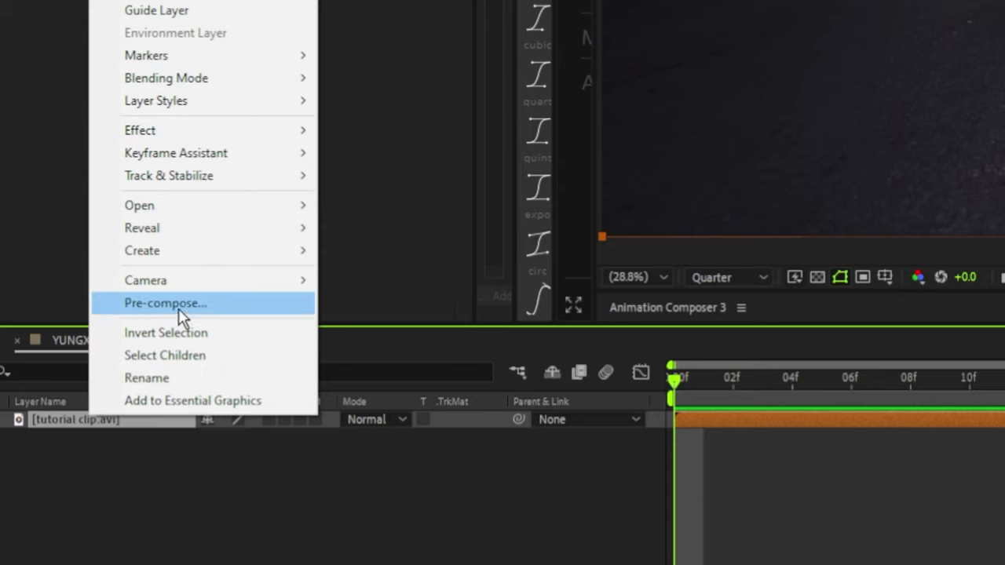
{"action": "mouse_move", "coordinate": [211, 176]}
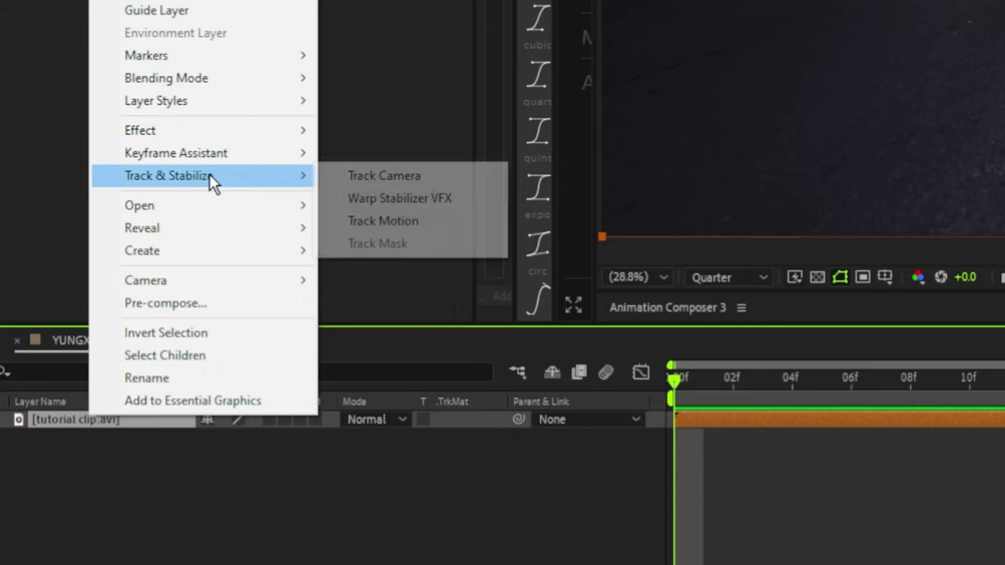
{"action": "left_click", "coordinate": [406, 174]}
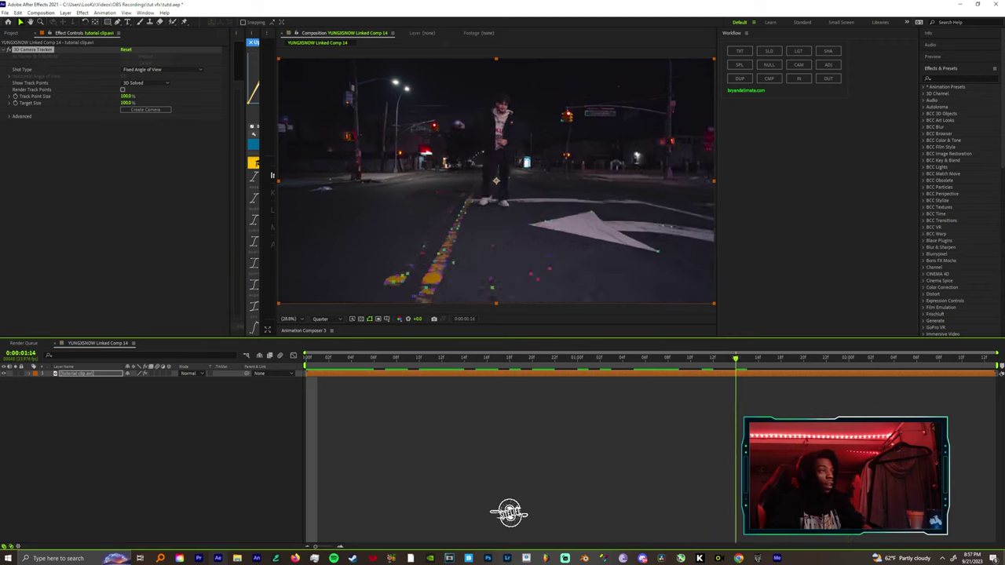
At 0:00:01:21, select the track points on the road around the yellow line and create a null and camera from them.
{"action": "left_click_drag", "start_coordinate": [237, 547], "coordinate": [42, 552]}
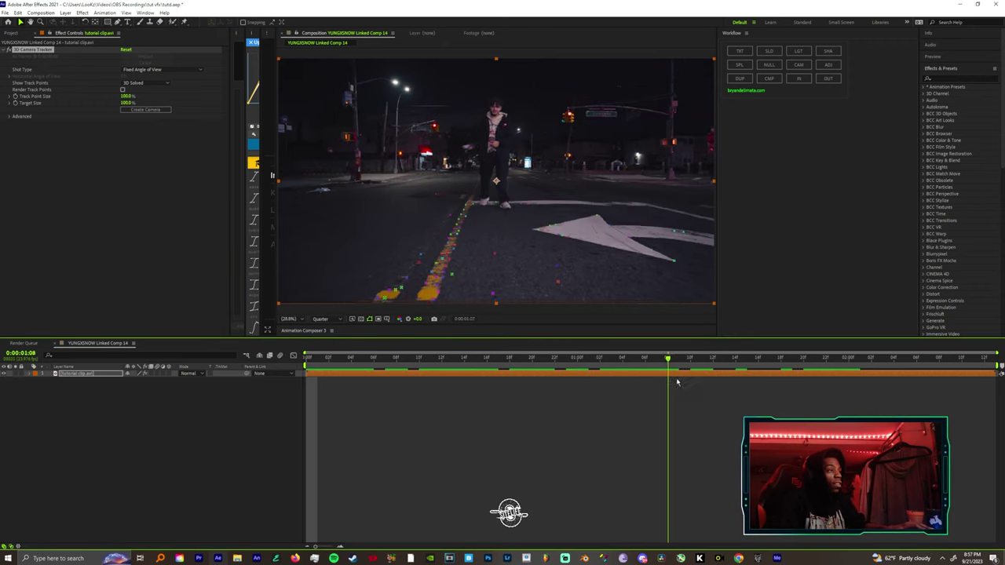
{"action": "mouse_move", "coordinate": [454, 278]}
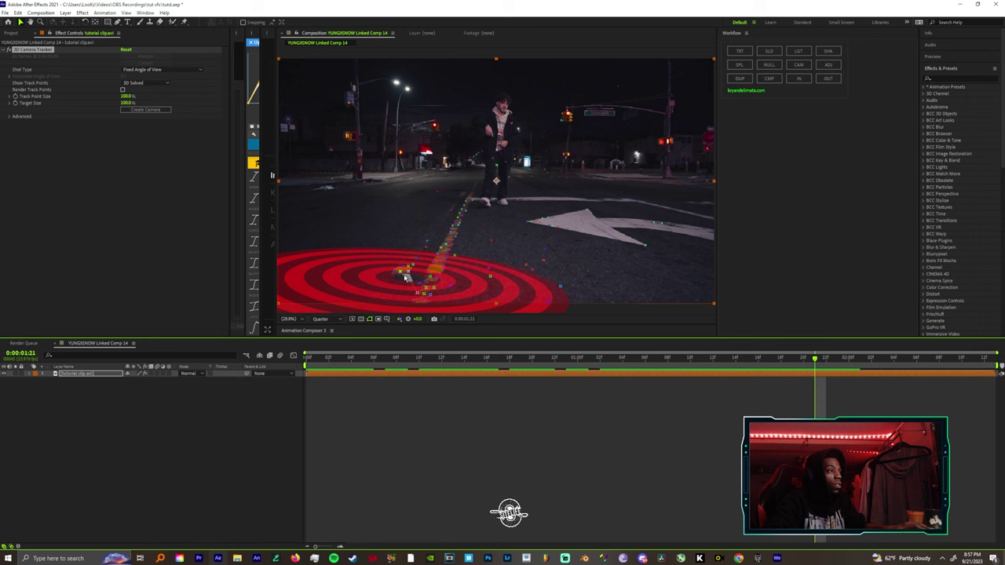
{"action": "mouse_move", "coordinate": [393, 252]}
{"action": "left_mouse_down"}
{"action": "mouse_move", "coordinate": [427, 213]}
{"action": "mouse_move", "coordinate": [501, 229]}
{"action": "mouse_move", "coordinate": [504, 268]}
{"action": "mouse_move", "coordinate": [476, 311]}
{"action": "left_mouse_up"}
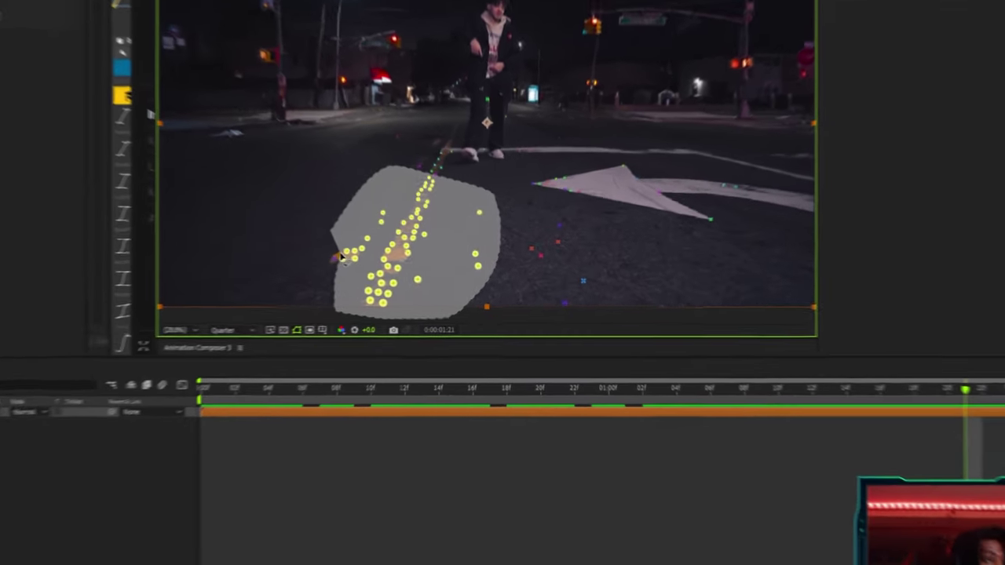
{"action": "mouse_move", "coordinate": [487, 264]}
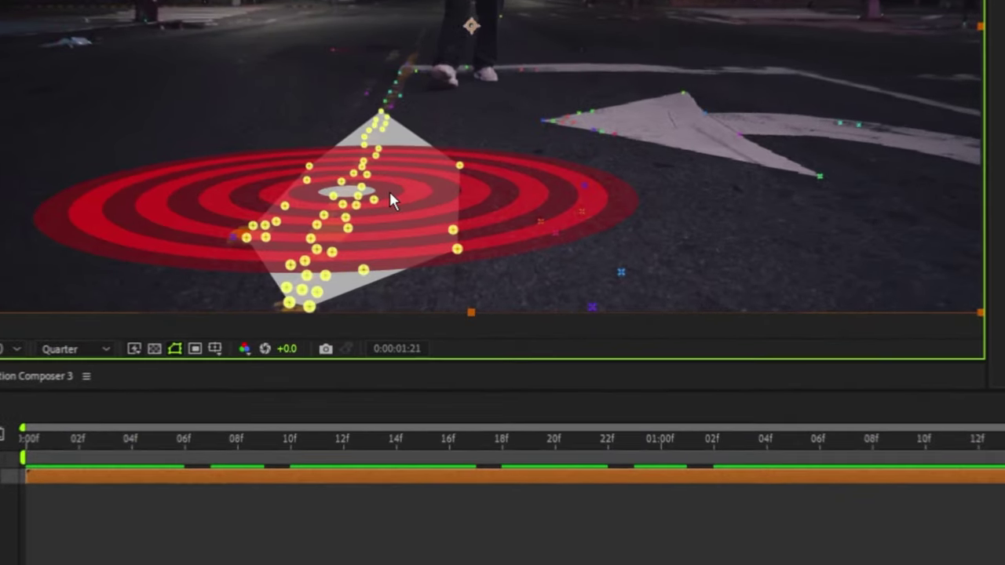
{"action": "right_click", "coordinate": [410, 208]}
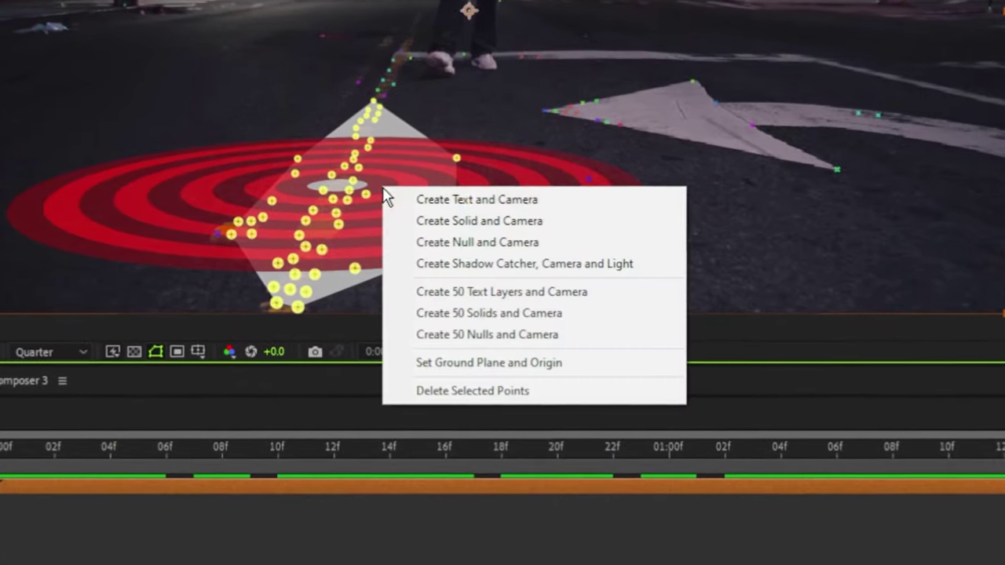
{"action": "left_click", "coordinate": [507, 242]}
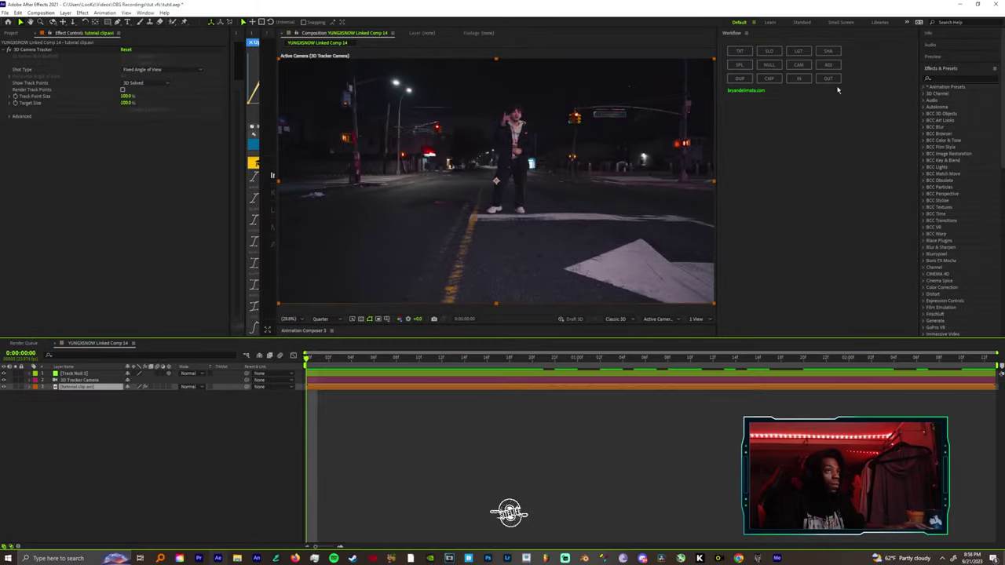
Hide the Track Null 1 layer and add a white solid layer above it.
{"action": "left_click", "coordinate": [3, 378]}
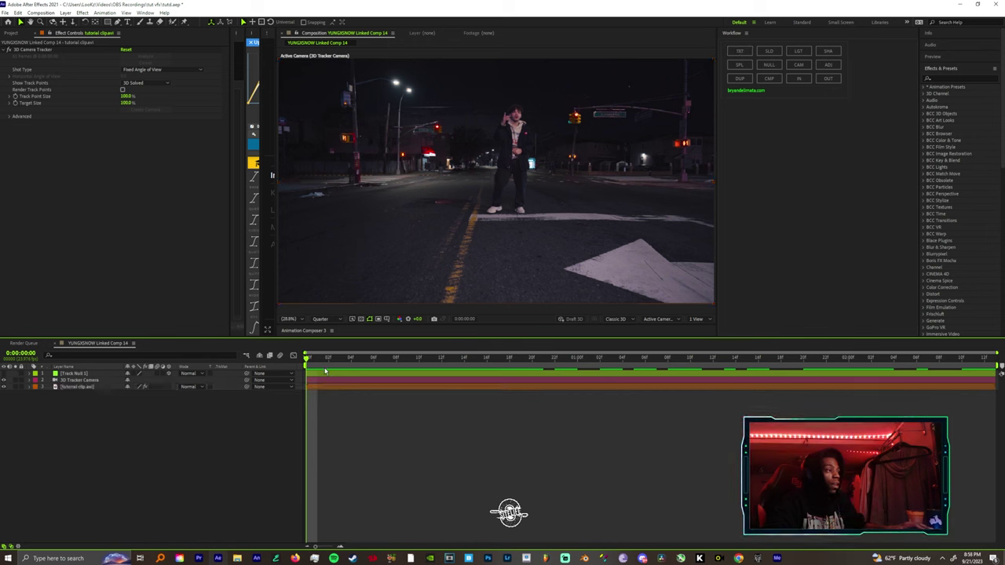
{"action": "left_click", "coordinate": [335, 373]}
{"action": "left_click", "coordinate": [781, 55]}
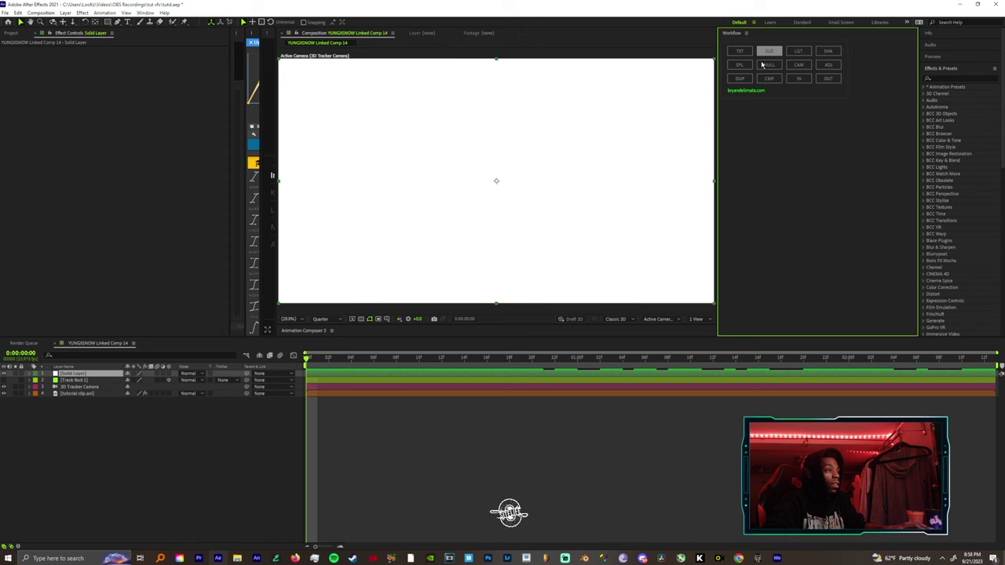
Apply CC Ball Action to the solid with scatter 900, grid spacing 20 and ball size 6, and delete the extra copy with default settings.
{"action": "left_click", "coordinate": [339, 476]}
{"action": "left_click", "coordinate": [334, 376]}
{"action": "key", "text": "ctrl+space"}
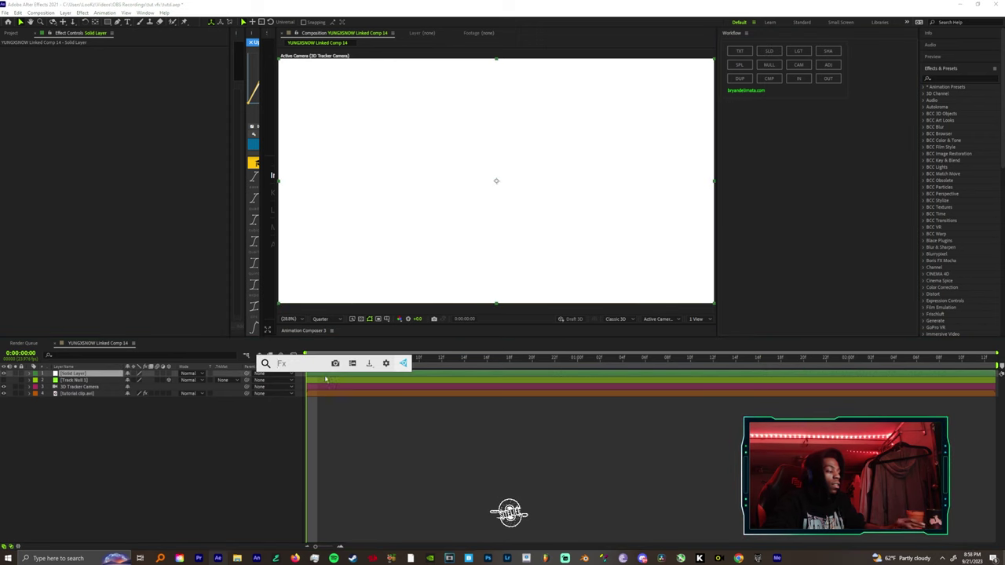
{"action": "type", "text": "ccb"}
{"action": "key", "text": "BackSpace"}
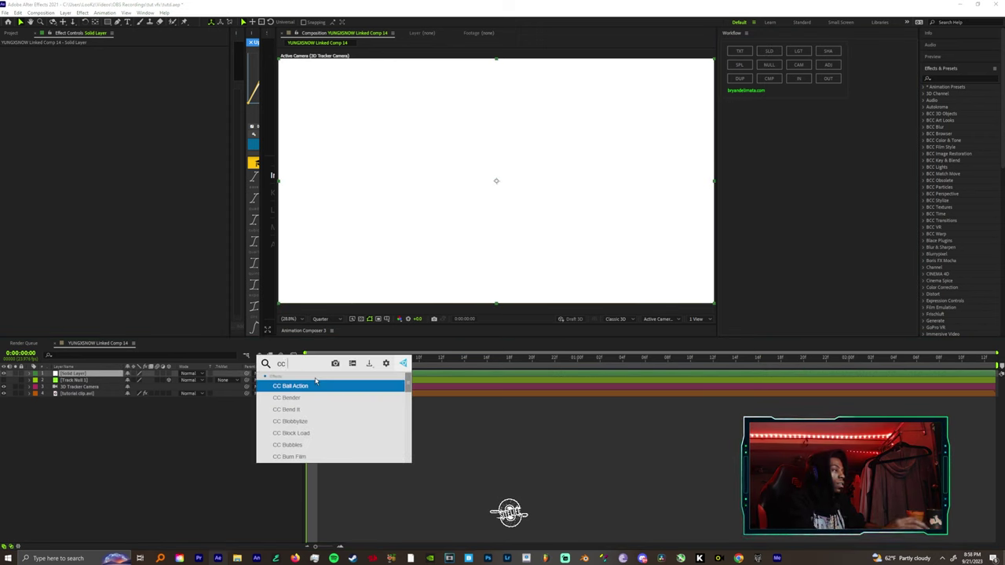
{"action": "key", "text": "Return"}
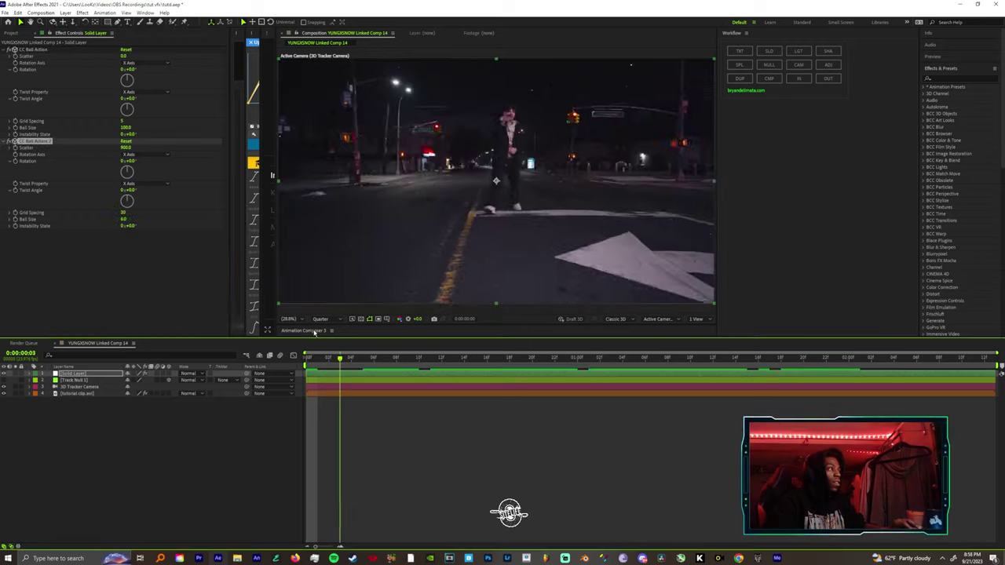
{"action": "left_click_drag", "start_coordinate": [315, 332], "coordinate": [459, 350]}
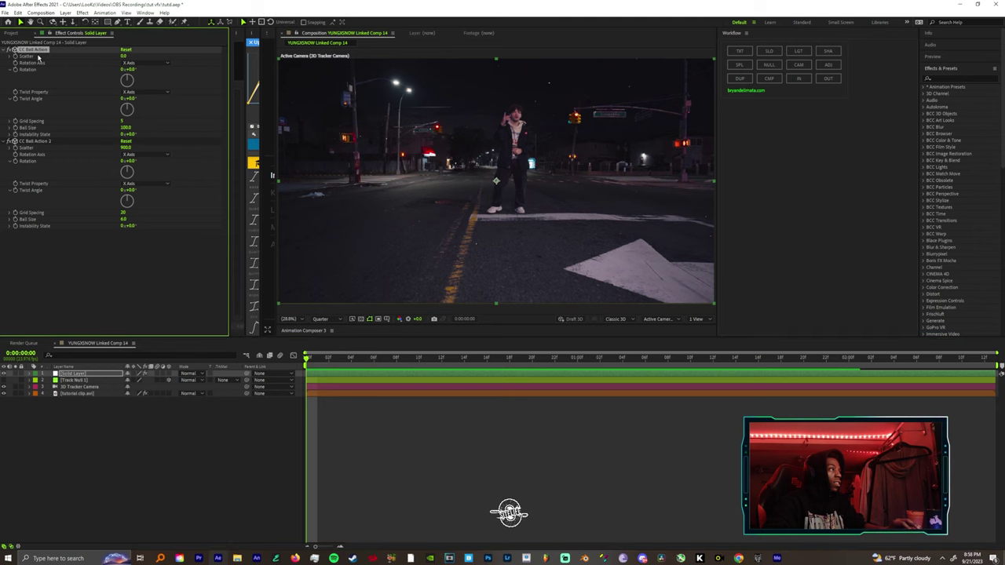
{"action": "key", "text": "Delete"}
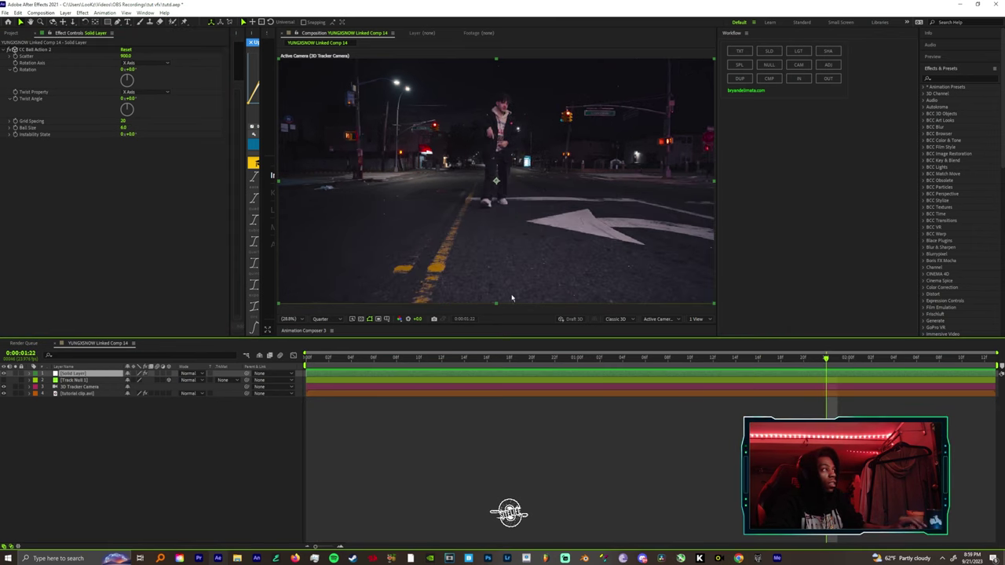
Apply Optical Glow to the solid layer with Extreme quality and the alpha channel set to Generate (Unmult).
{"action": "key", "text": "ctrl+space"}
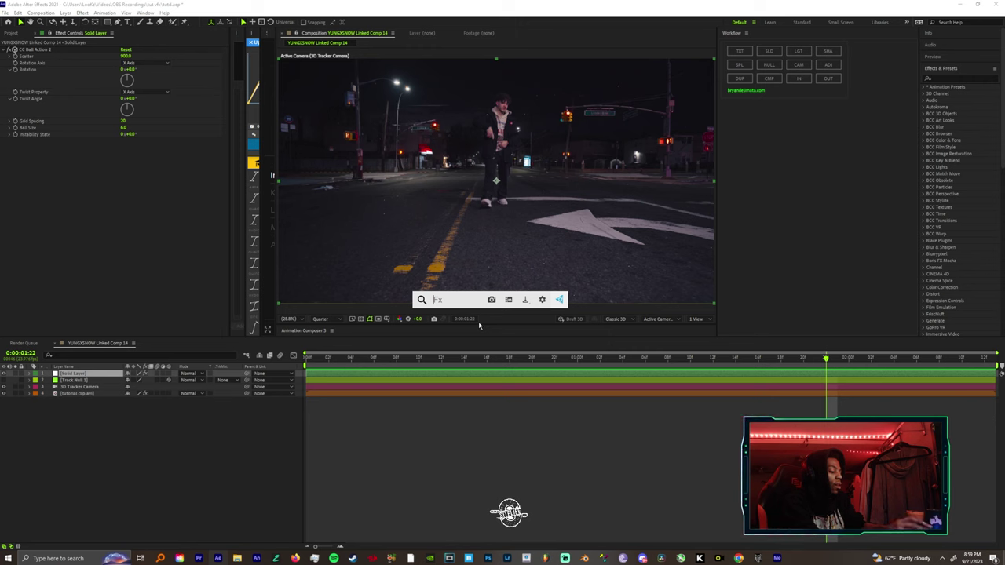
{"action": "type", "text": "optical"}
{"action": "key", "text": "Down"}
{"action": "key", "text": "Return"}
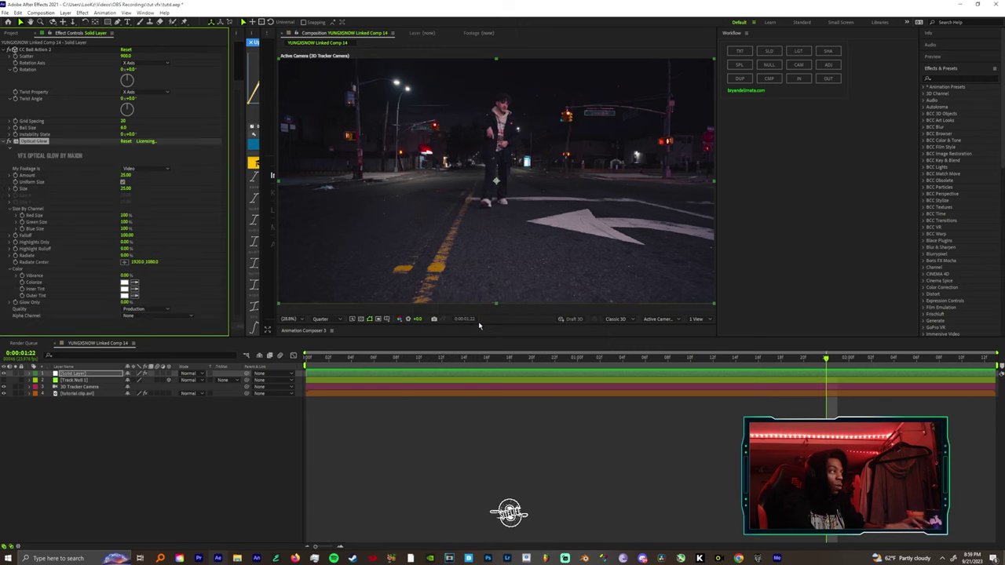
{"action": "left_click", "coordinate": [146, 311]}
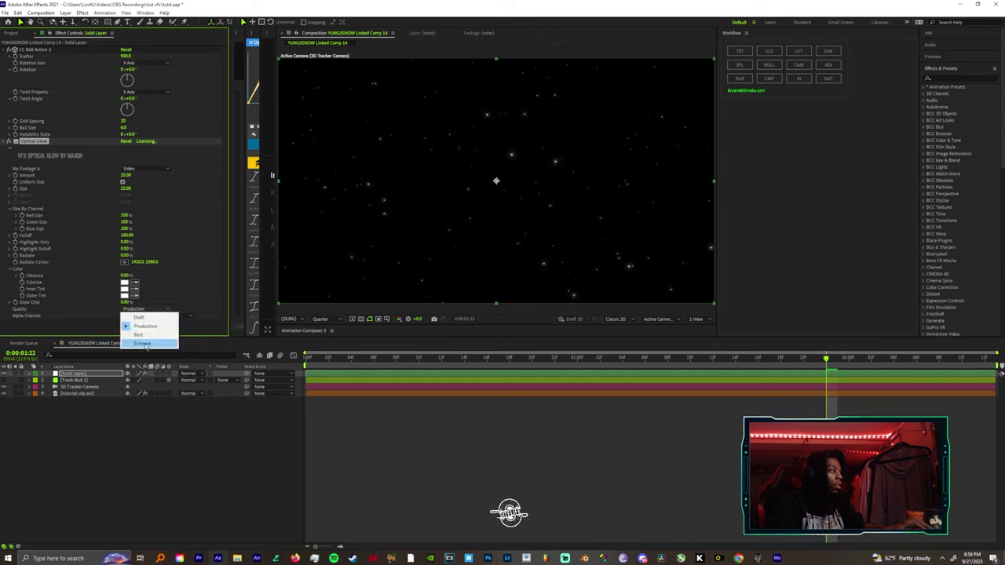
{"action": "left_click", "coordinate": [146, 344]}
{"action": "left_click", "coordinate": [142, 316]}
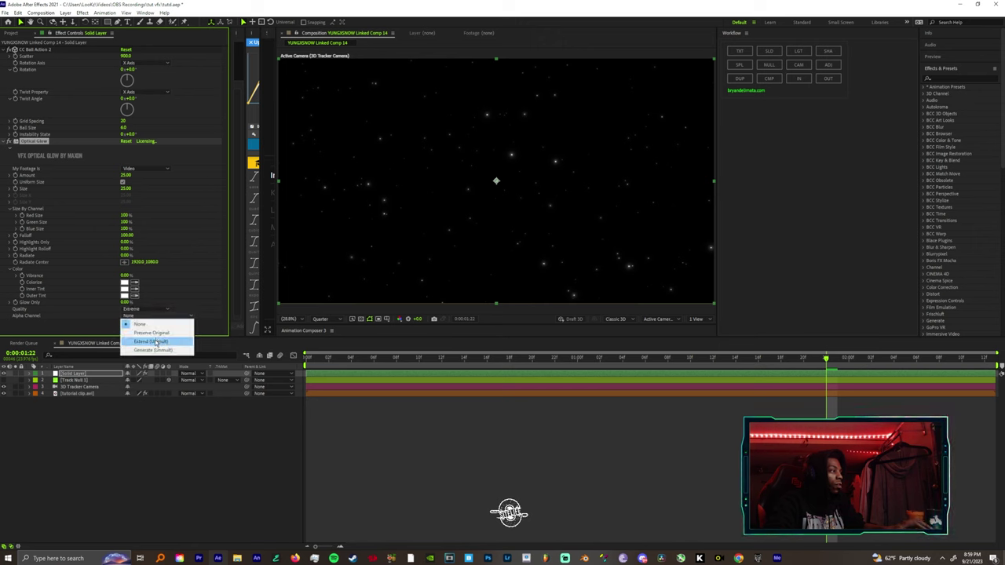
{"action": "left_click", "coordinate": [153, 349]}
Apply Tint to the solid layer, map white to a pale orange-yellow, and preview the particles from the first frame.
{"action": "key", "text": "Home"}
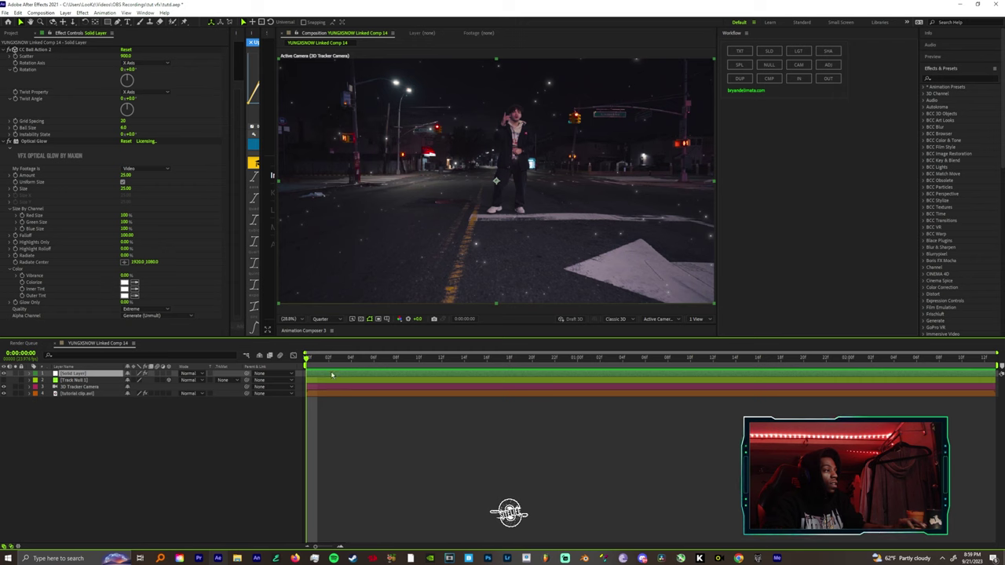
{"action": "key", "text": "ctrl+space"}
{"action": "type", "text": "tint"}
{"action": "key", "text": "Return"}
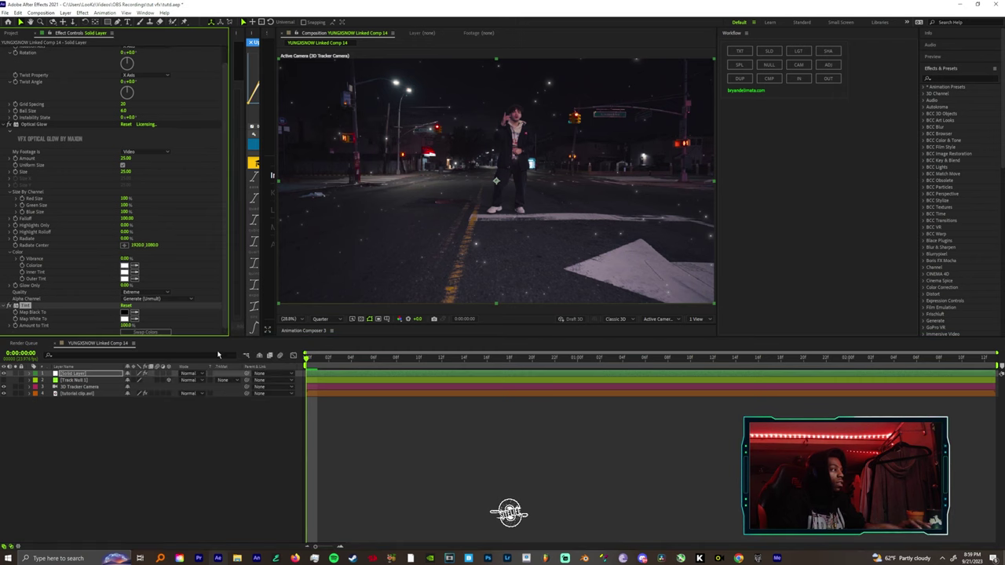
{"action": "left_click", "coordinate": [124, 319]}
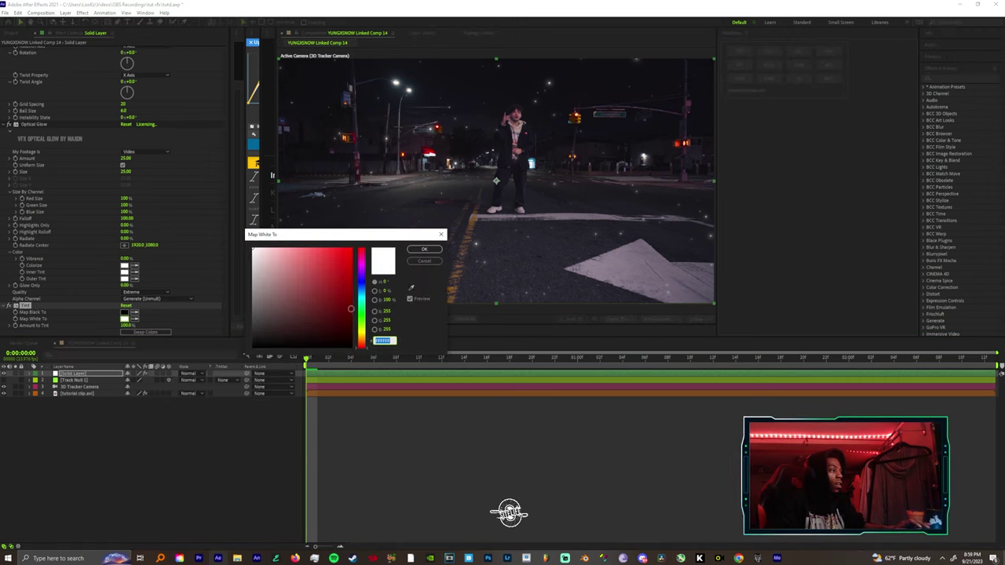
{"action": "left_click", "coordinate": [362, 336]}
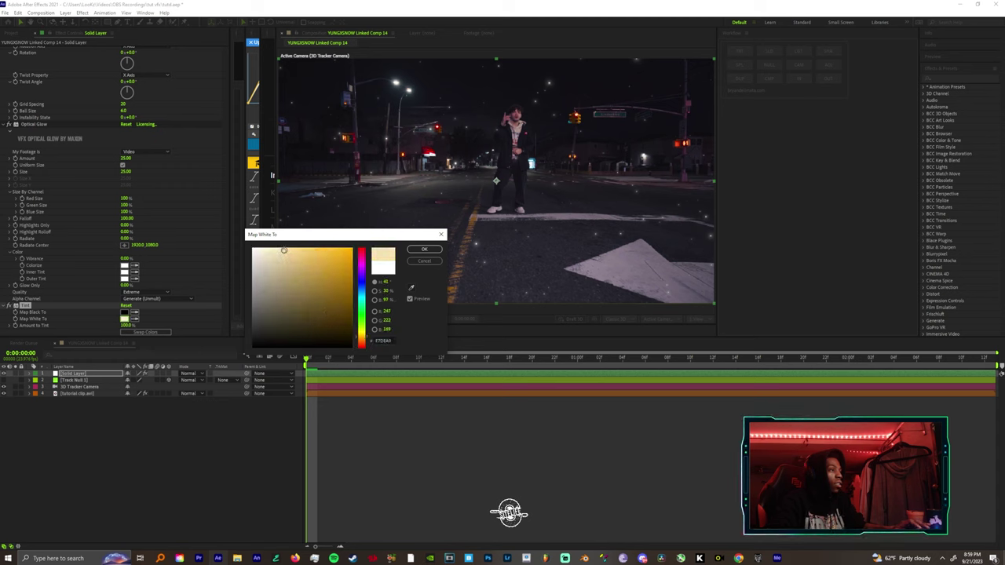
{"action": "left_click", "coordinate": [424, 249]}
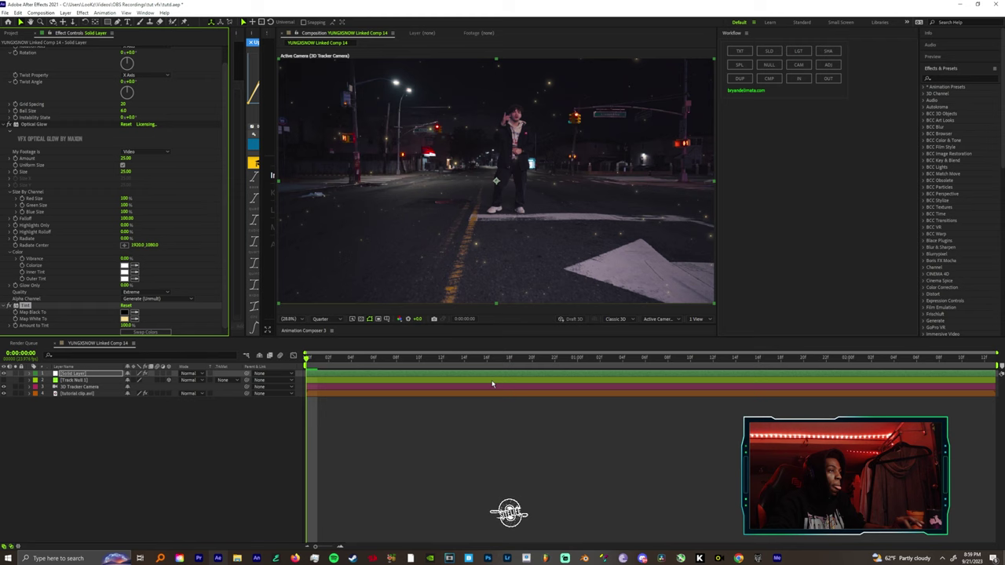
{"action": "key", "text": "space"}
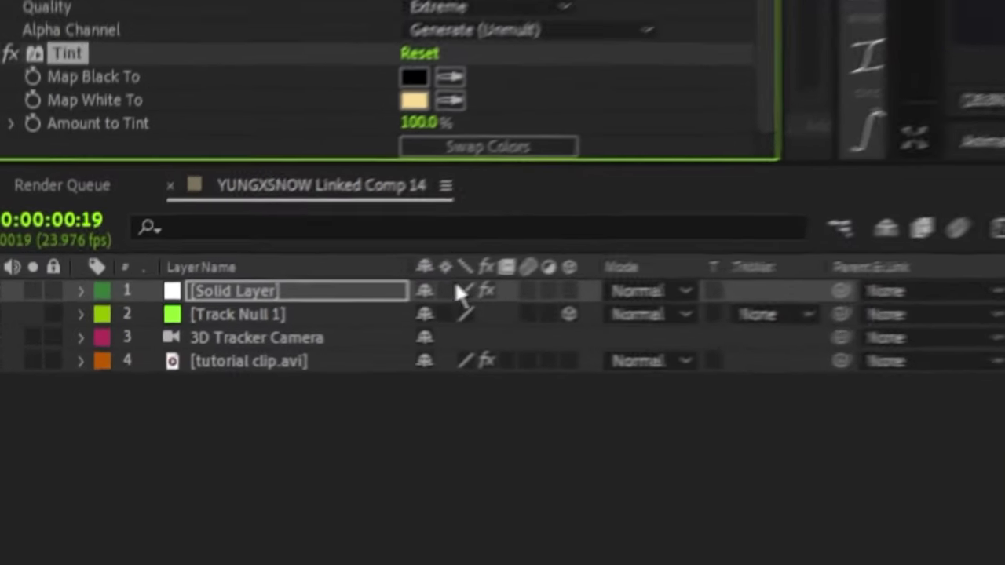
Duplicate the tutorial clip layer and move the copy to the top of the layer stack.
{"action": "left_click", "coordinate": [278, 362]}
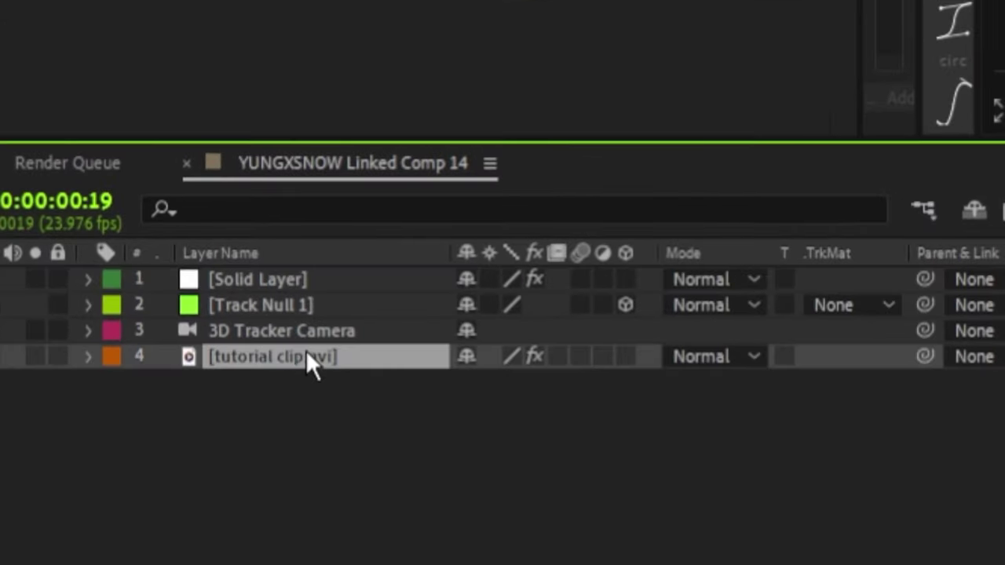
{"action": "key", "text": "ctrl+d"}
{"action": "left_click_drag", "start_coordinate": [279, 360], "coordinate": [373, 271]}
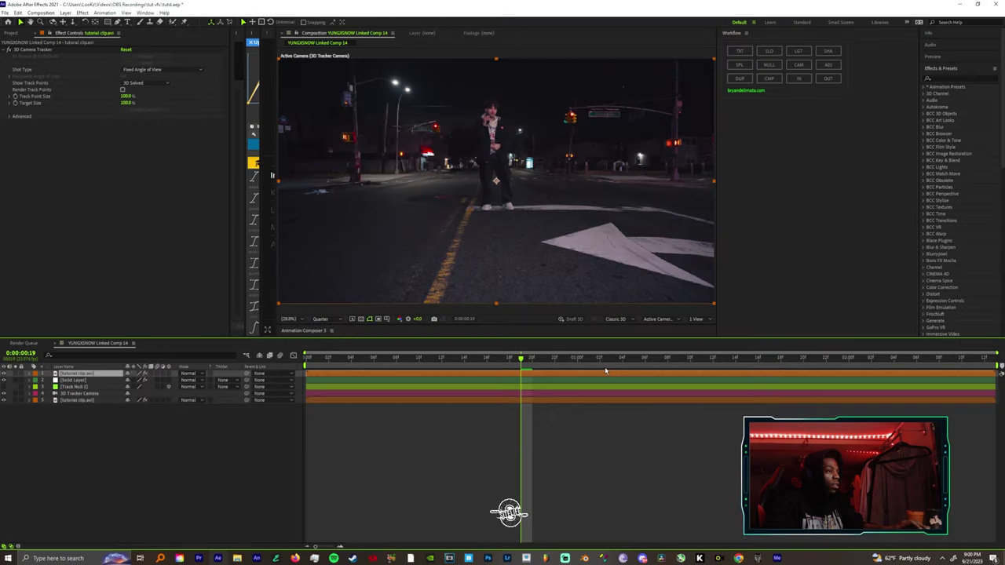
Draw a Pen tool mask around the road foreground on the top clip copy at 0:00:02:12 and reveal its Mask Path property.
{"action": "key", "text": "space"}
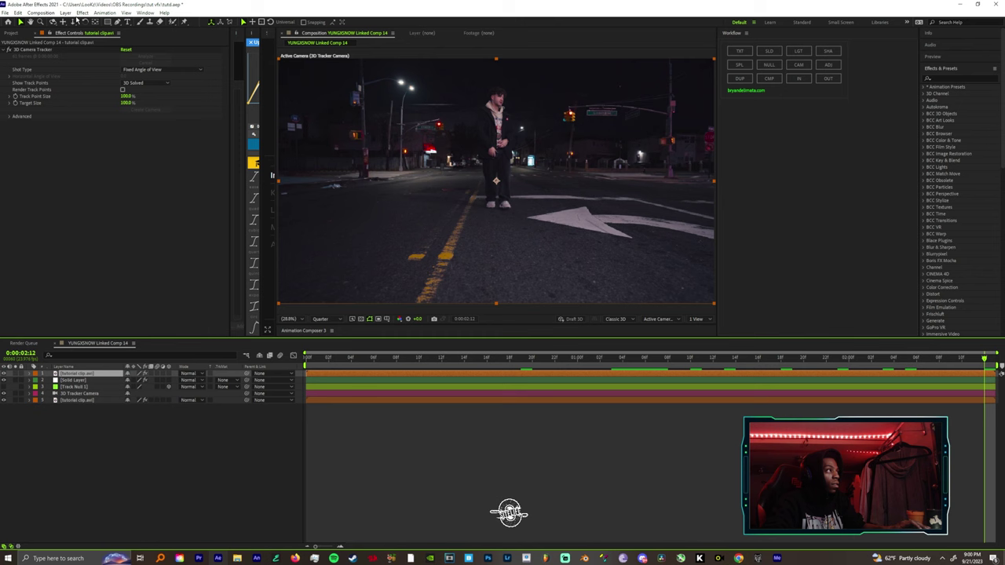
{"action": "left_click", "coordinate": [118, 22]}
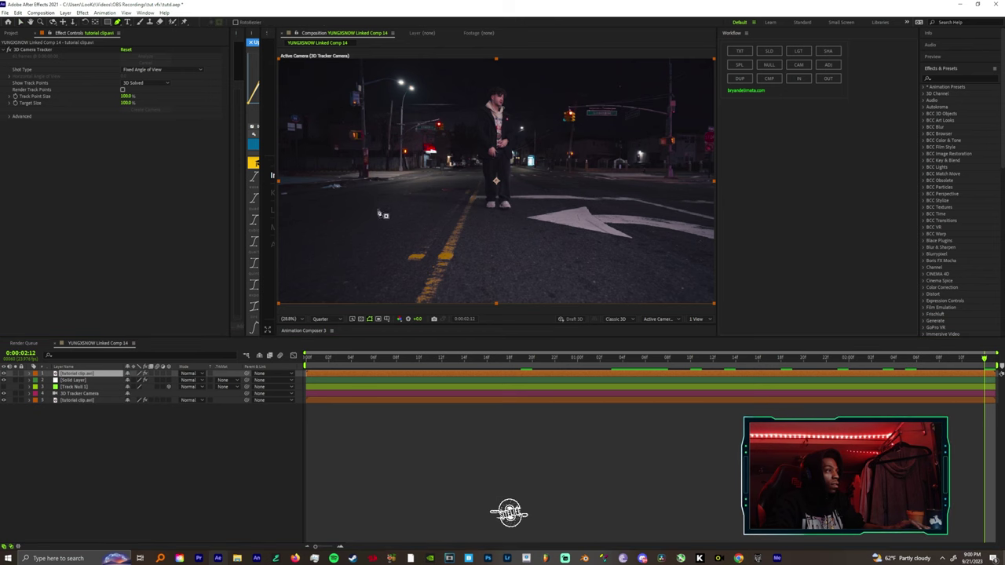
{"action": "left_click_drag", "start_coordinate": [382, 214], "coordinate": [490, 217]}
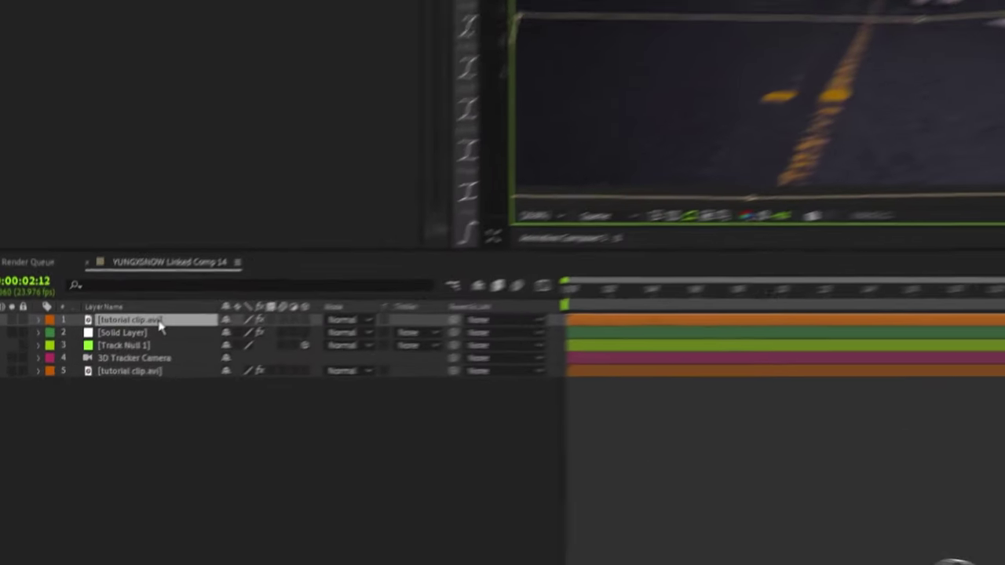
{"action": "right_click", "coordinate": [91, 375]}
{"action": "left_click", "coordinate": [126, 308]}
{"action": "key", "text": "m"}
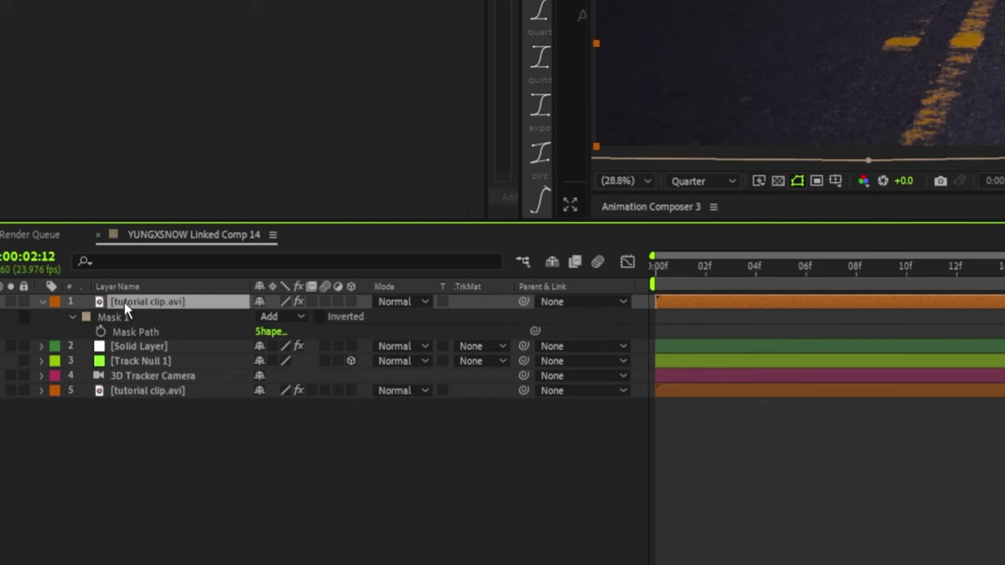
Track Mask 1 on the top clip copy forward using the Position, Scale & Rotation method and preview the tracked frames.
{"action": "right_click", "coordinate": [118, 317]}
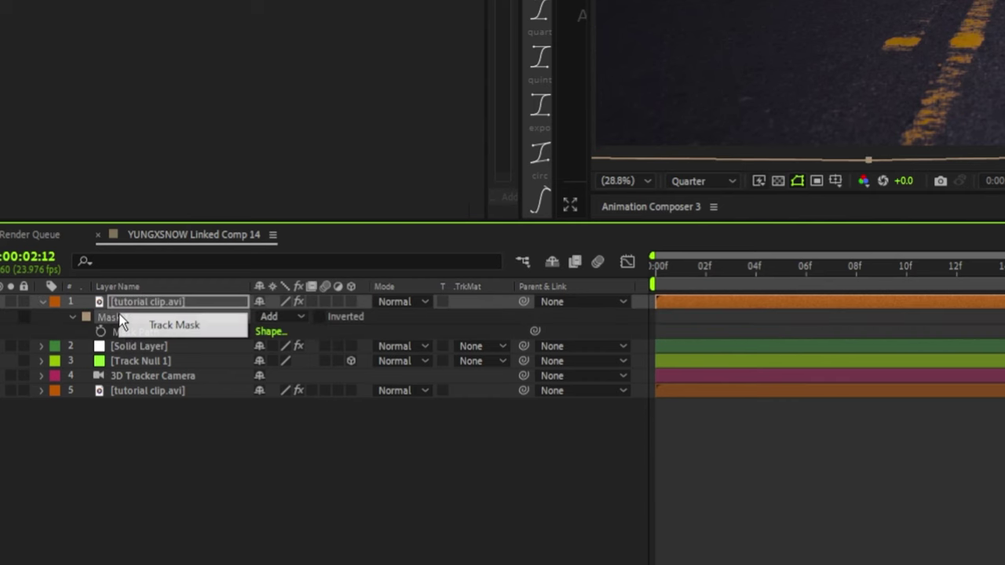
{"action": "left_click", "coordinate": [193, 323]}
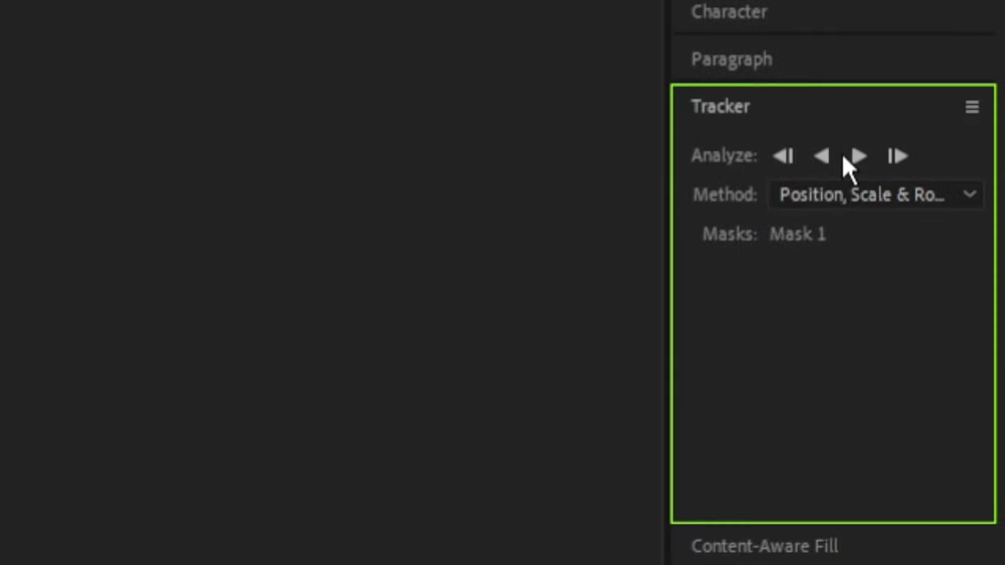
{"action": "left_click", "coordinate": [859, 155]}
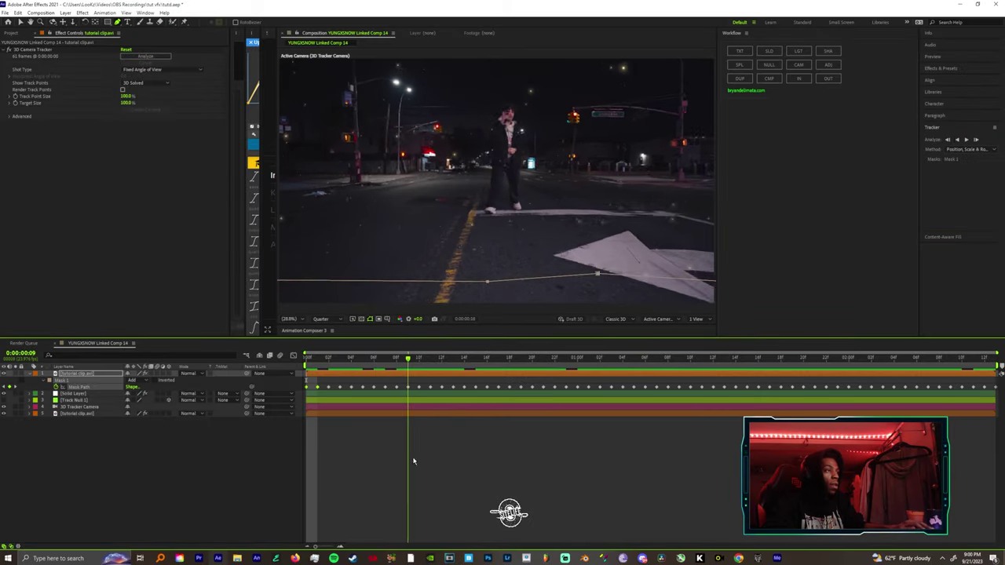
{"action": "key", "text": "space"}
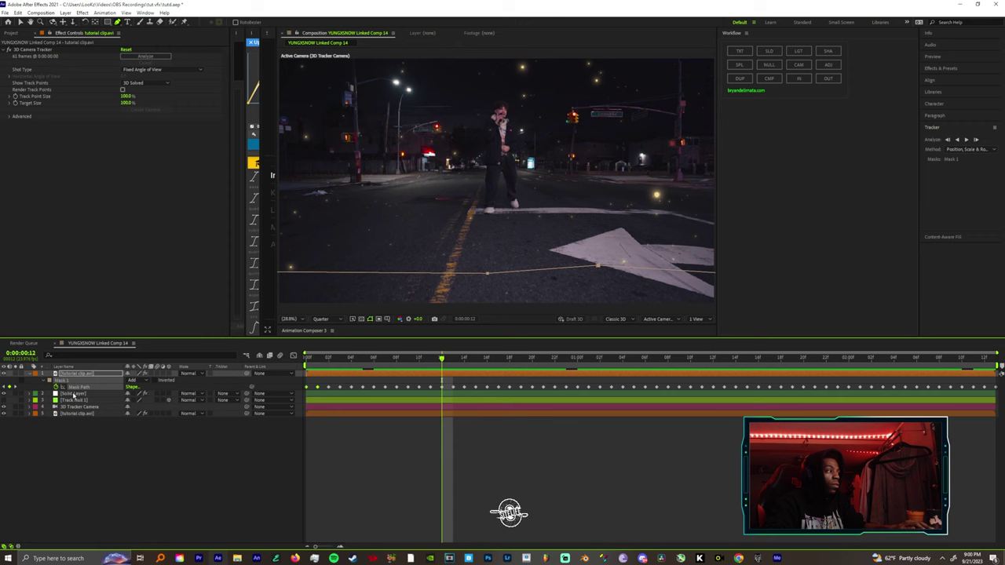
Set Mask 1's expansion to 440 pixels on the top clip copy and increase its feather to soften the edge.
{"action": "left_click", "coordinate": [44, 384]}
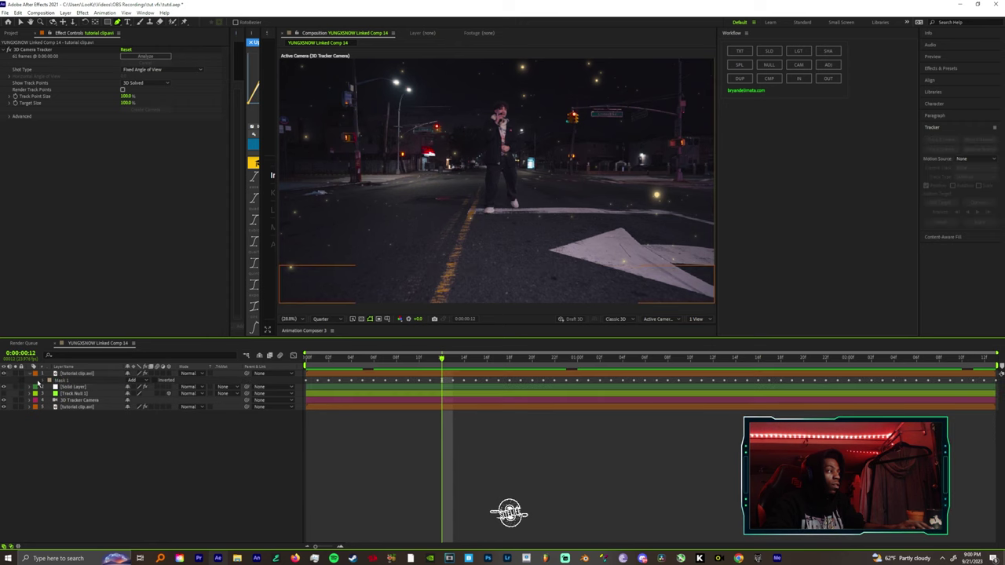
{"action": "left_click", "coordinate": [42, 380]}
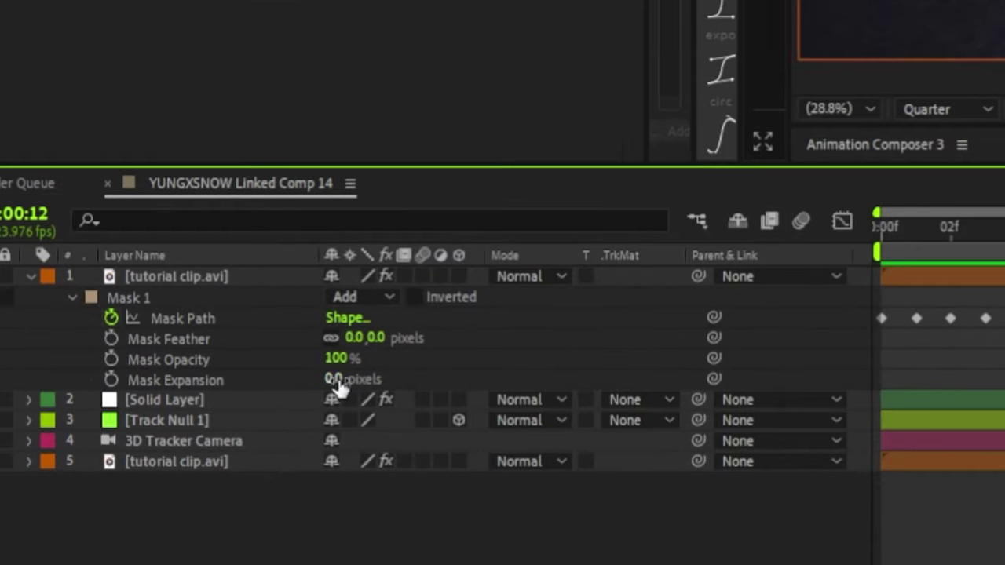
{"action": "left_click_drag", "start_coordinate": [334, 379], "coordinate": [464, 386]}
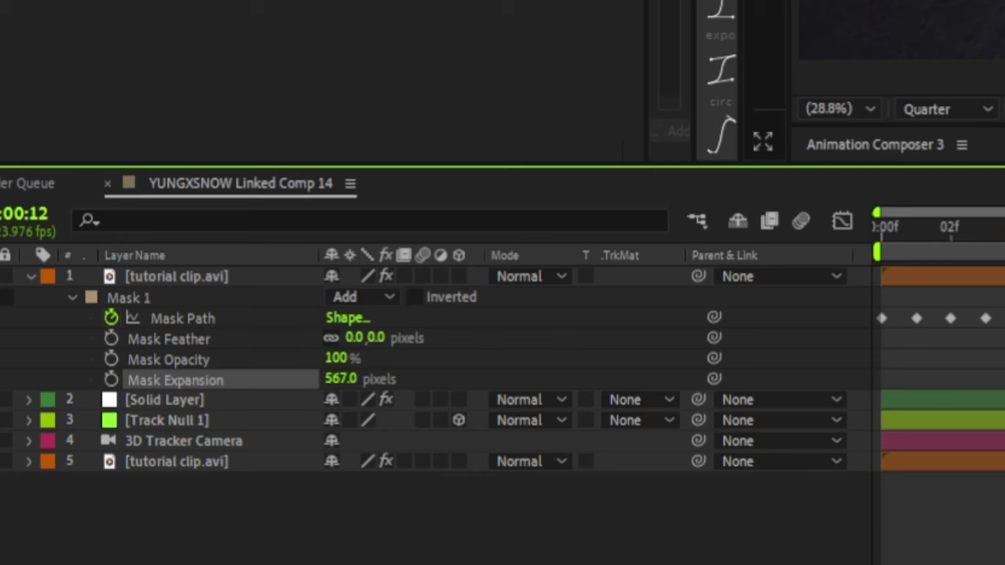
{"action": "left_click_drag", "start_coordinate": [948, 458], "coordinate": [951, 467]}
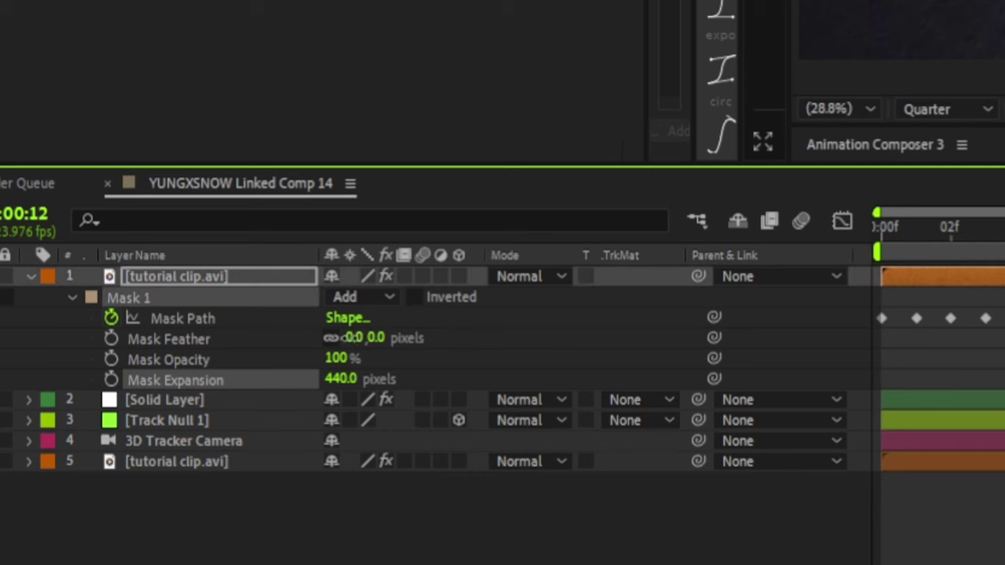
{"action": "left_click_drag", "start_coordinate": [344, 338], "coordinate": [604, 364]}
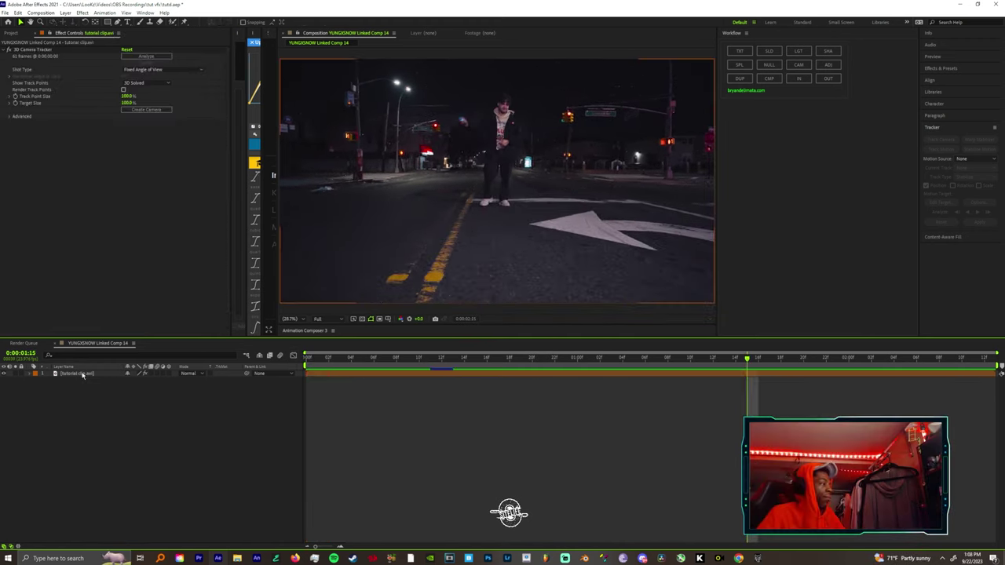
{"action": "left_click", "coordinate": [82, 375]}
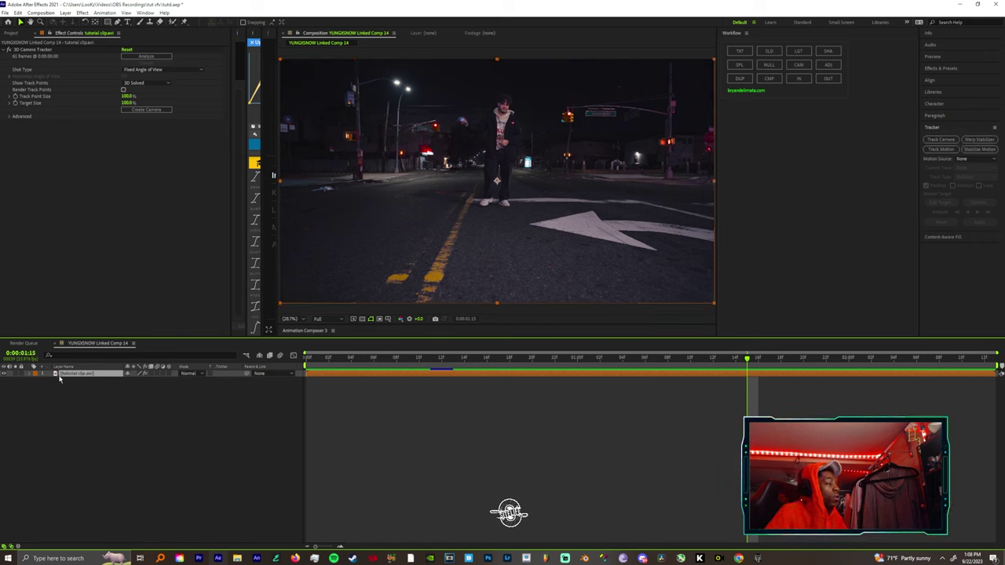
{"action": "left_click_drag", "start_coordinate": [333, 371], "coordinate": [214, 363]}
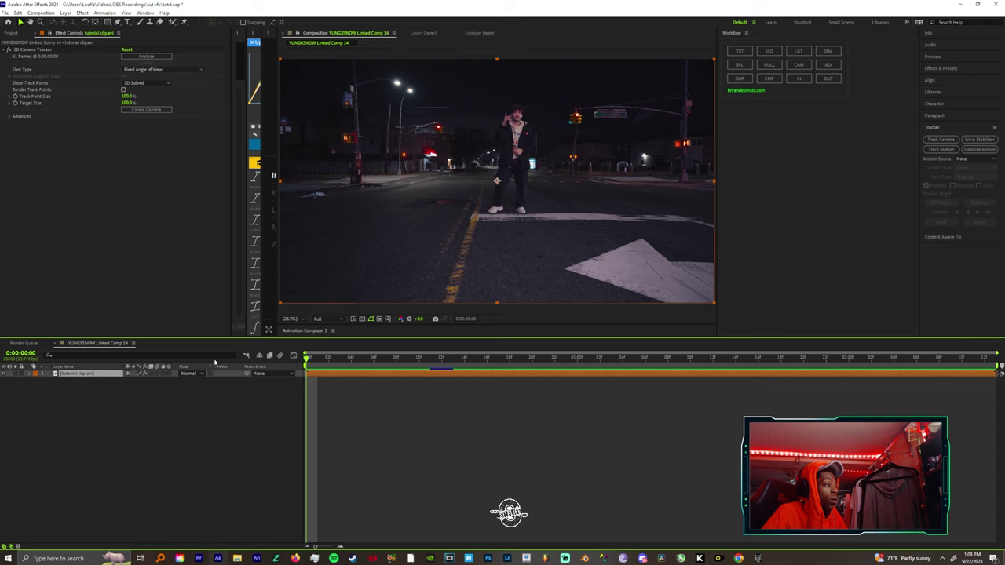
{"action": "left_click", "coordinate": [31, 57]}
{"action": "right_click", "coordinate": [372, 376]}
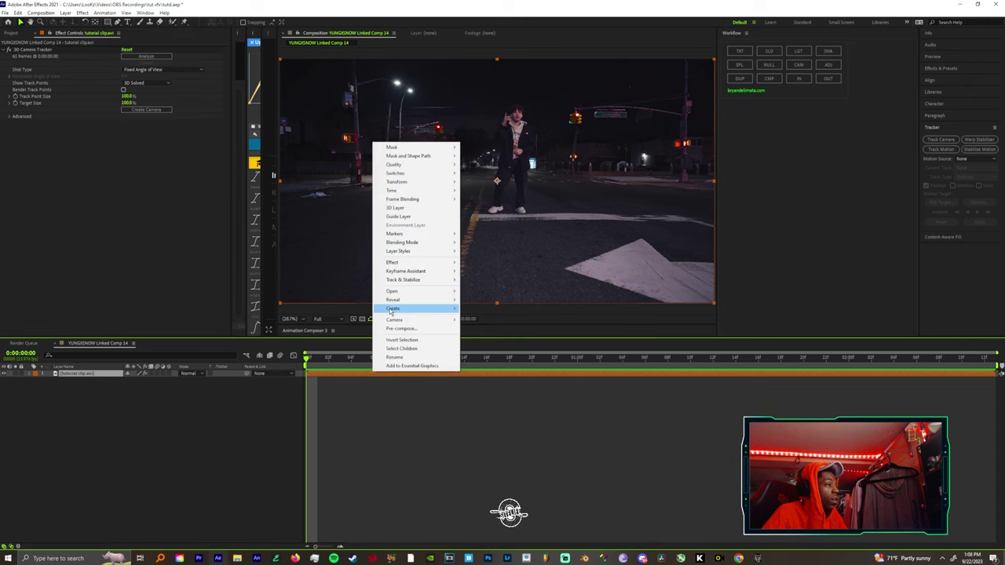
{"action": "mouse_move", "coordinate": [440, 280]}
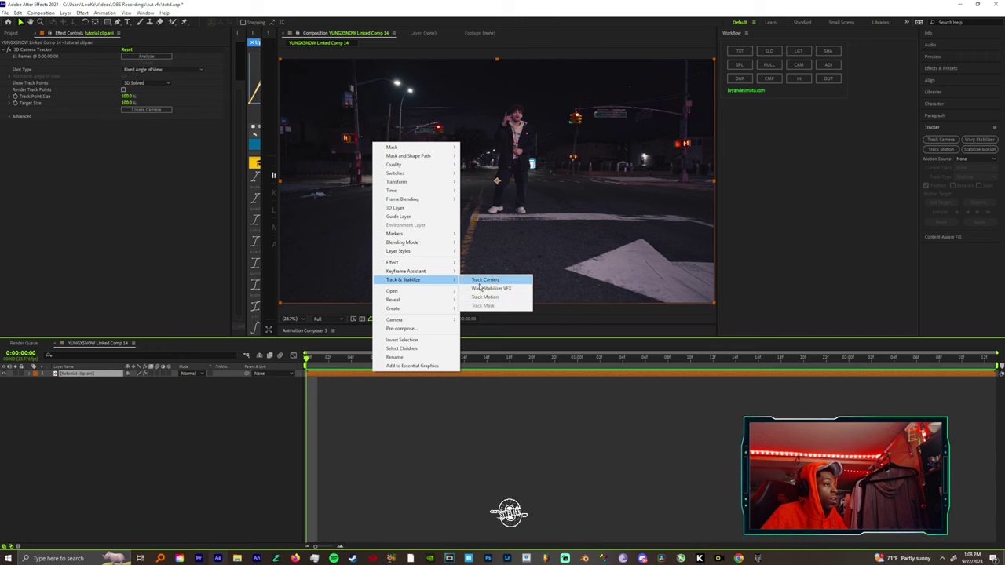
{"action": "left_click", "coordinate": [332, 290]}
At 0:00:00:19, select the track points along the yellow road line, create a null and camera from them, and scrub through the shot.
{"action": "left_click_drag", "start_coordinate": [365, 358], "coordinate": [521, 359]}
{"action": "left_click", "coordinate": [37, 50]}
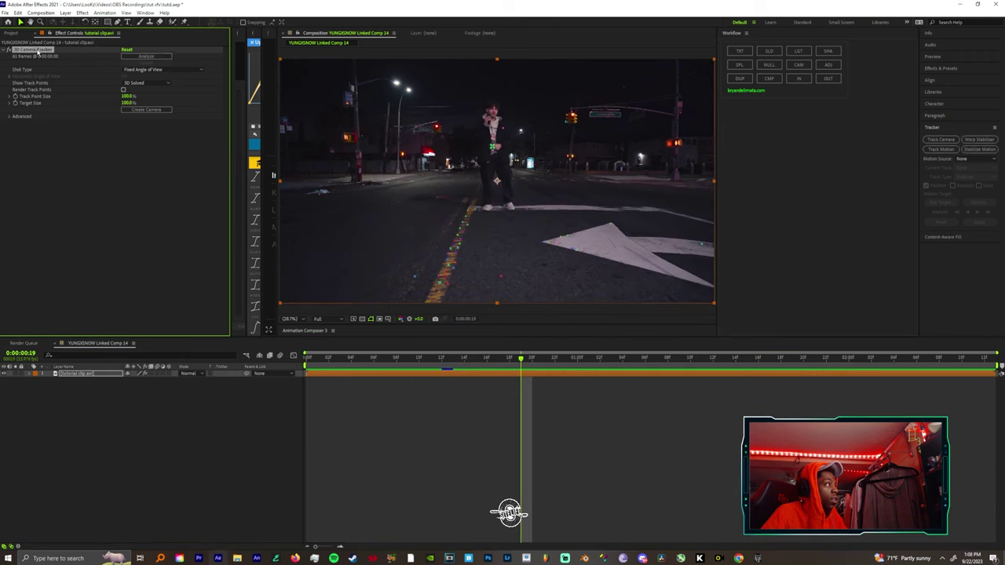
{"action": "mouse_move", "coordinate": [392, 262]}
{"action": "left_mouse_down"}
{"action": "mouse_move", "coordinate": [539, 260]}
{"action": "mouse_move", "coordinate": [383, 294]}
{"action": "mouse_move", "coordinate": [387, 276]}
{"action": "left_mouse_up"}
{"action": "right_click", "coordinate": [459, 244]}
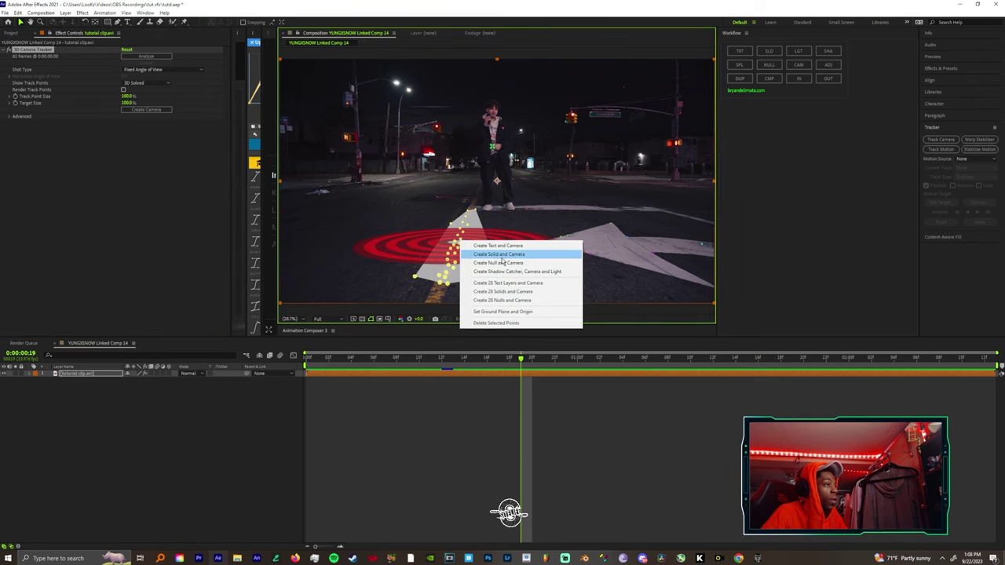
{"action": "left_click", "coordinate": [487, 262]}
{"action": "left_click_drag", "start_coordinate": [349, 360], "coordinate": [679, 358]}
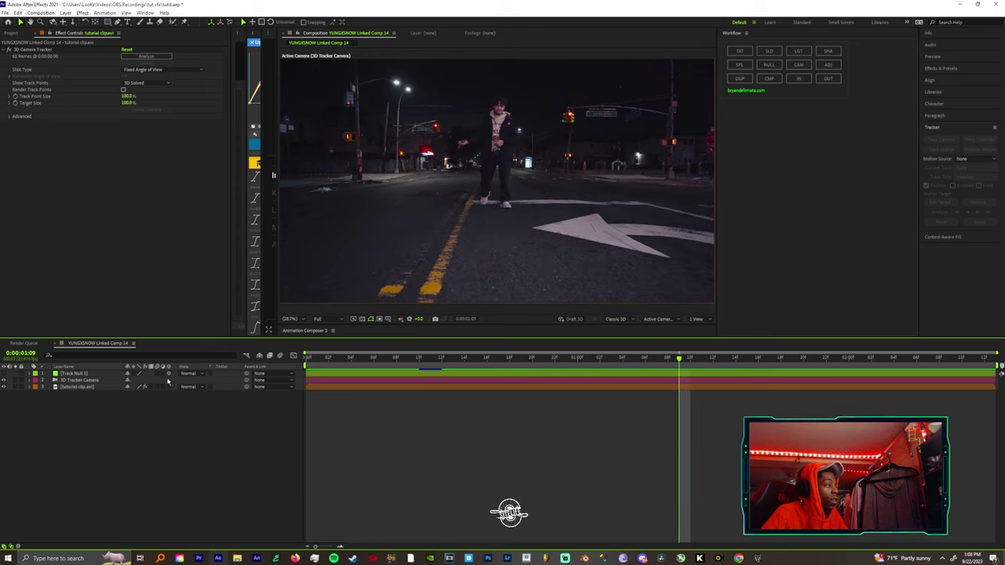
Add a white solid layer above Track Null 1 and return to the first frame.
{"action": "left_click", "coordinate": [466, 373]}
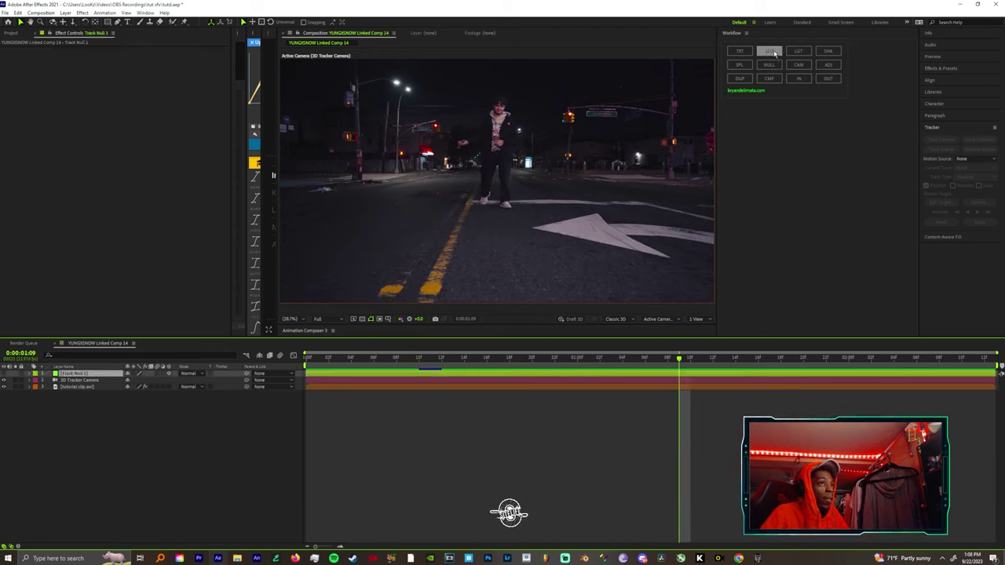
{"action": "left_click", "coordinate": [774, 52]}
{"action": "left_click_drag", "start_coordinate": [421, 361], "coordinate": [306, 362]}
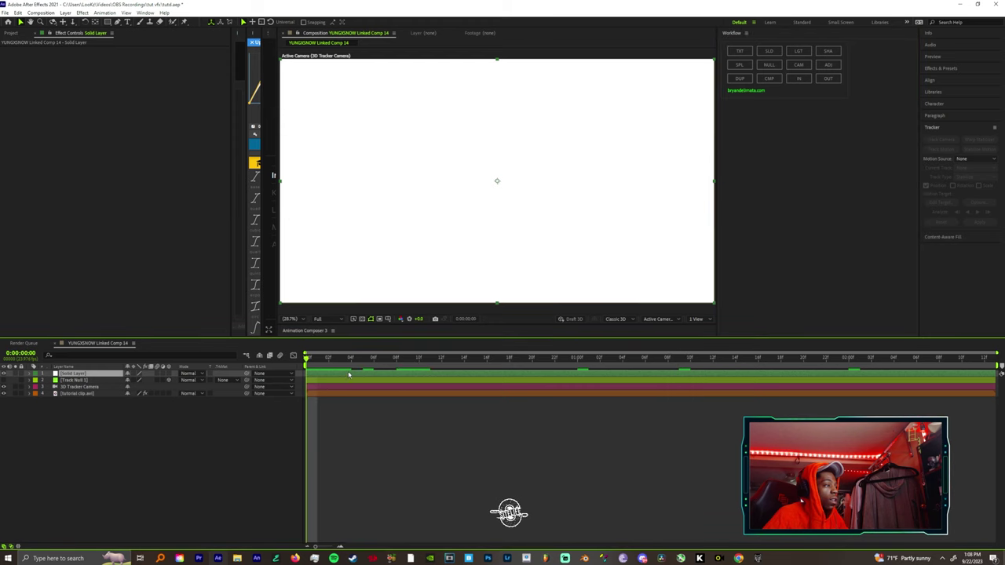
Search the effects for "cc parti" and apply CC Particle World to the solid layer.
{"action": "key", "text": "ctrl+space"}
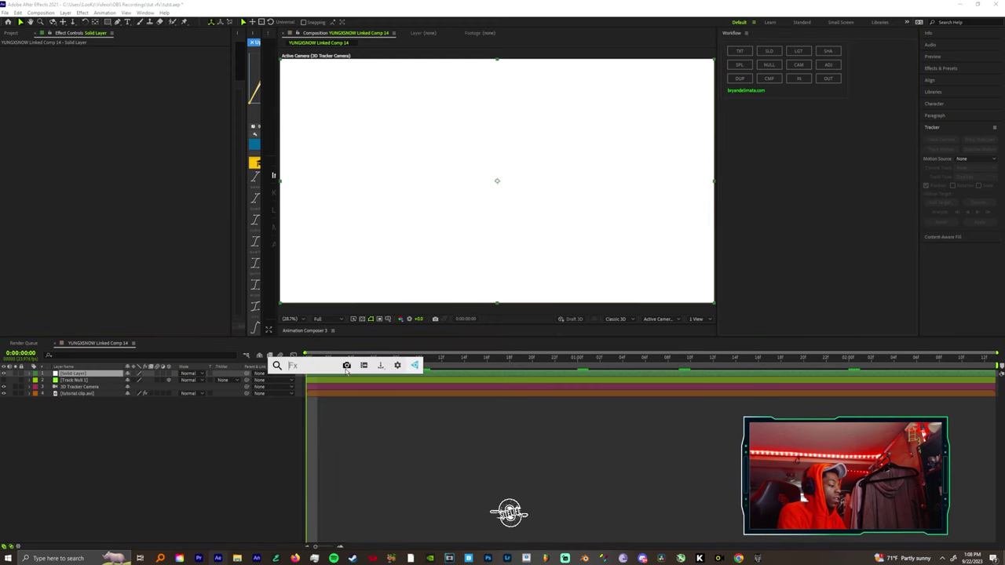
{"action": "type", "text": "cc part"}
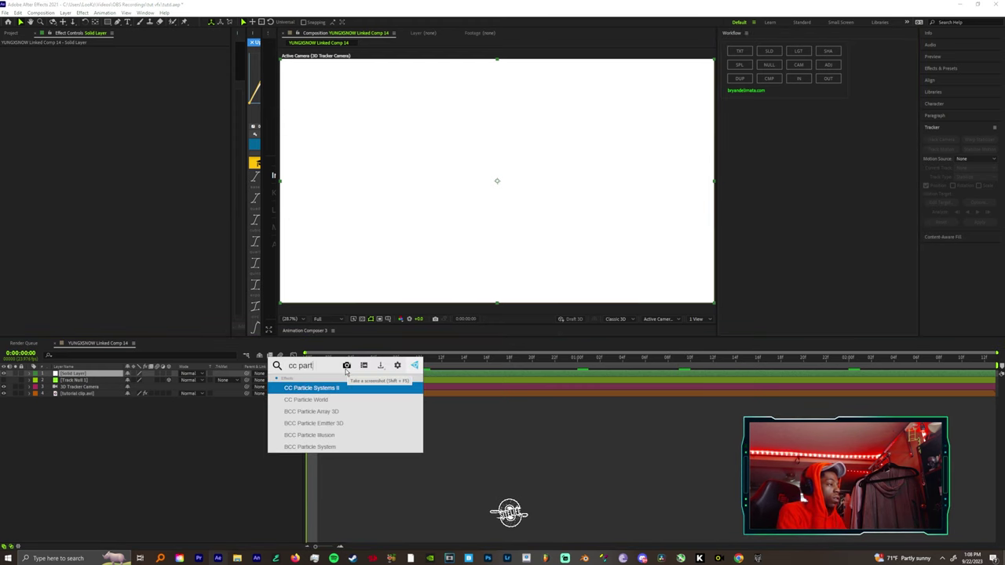
{"action": "type", "text": "i"}
{"action": "key", "text": "Down"}
{"action": "key", "text": "Return"}
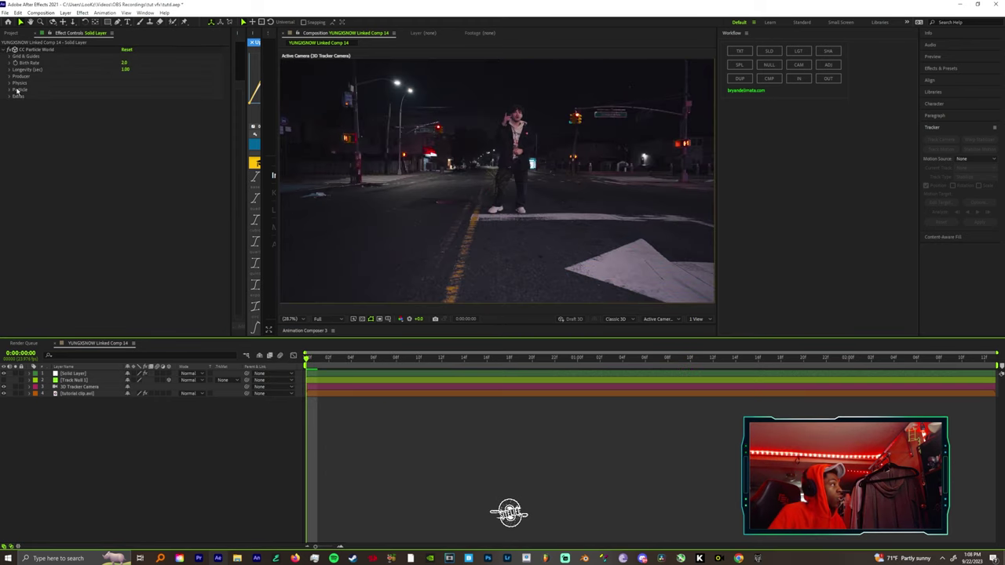
Set CC Particle World's particle type to Faded Sphere and sample its Birth Color from the road in the footage.
{"action": "left_click", "coordinate": [10, 90]}
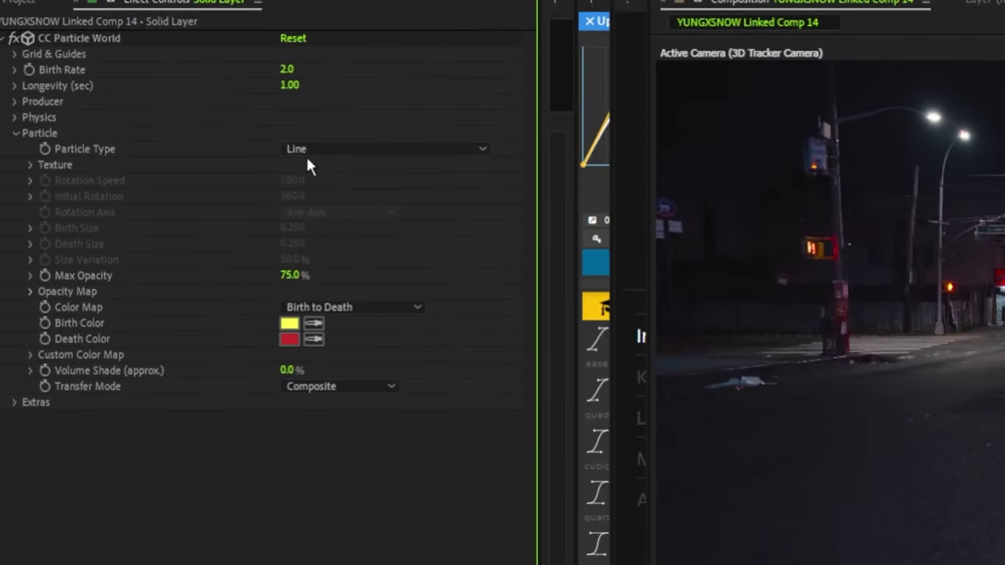
{"action": "left_click", "coordinate": [129, 97]}
{"action": "left_click", "coordinate": [333, 236]}
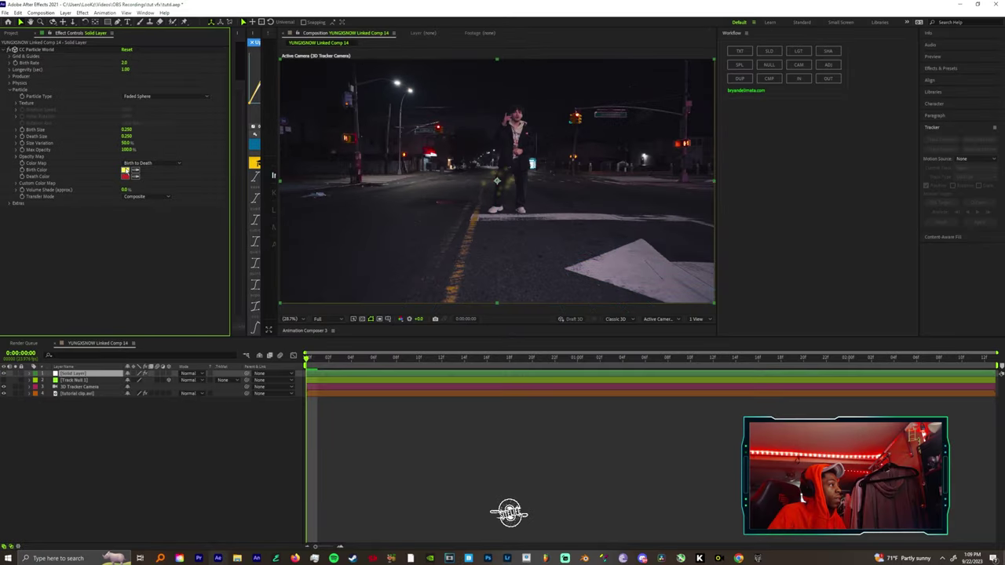
{"action": "left_click", "coordinate": [124, 170]}
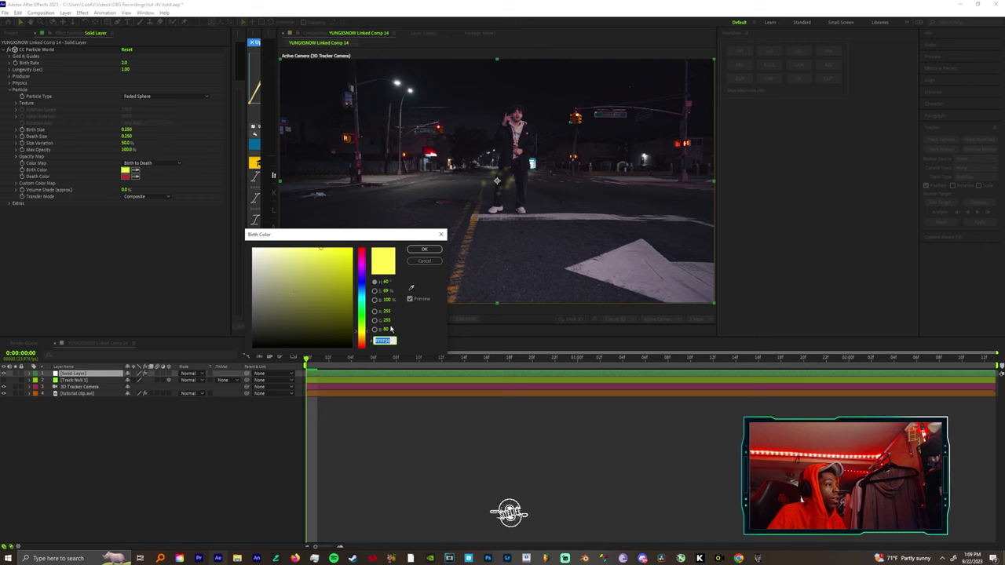
{"action": "left_click", "coordinate": [410, 289]}
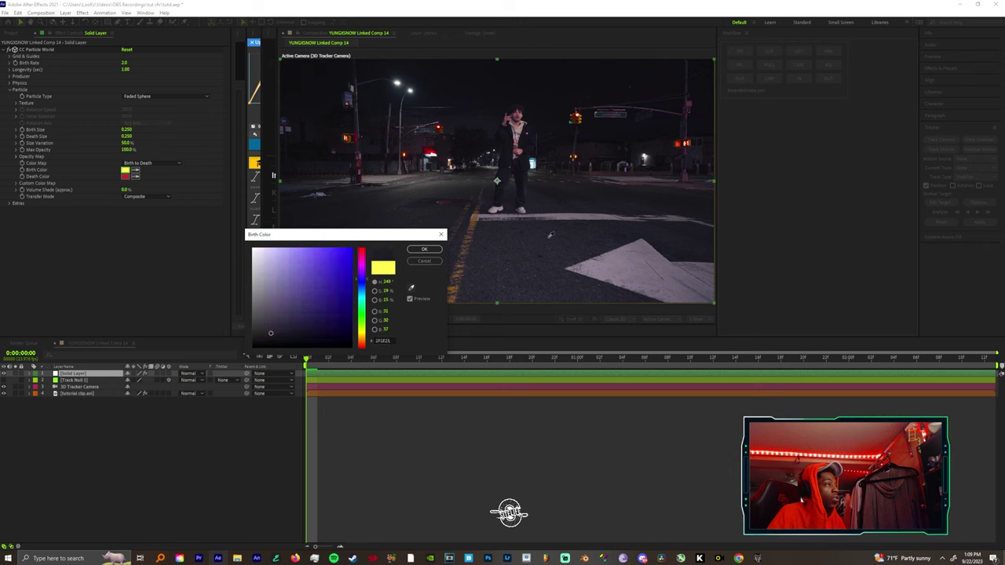
{"action": "left_click", "coordinate": [550, 234]}
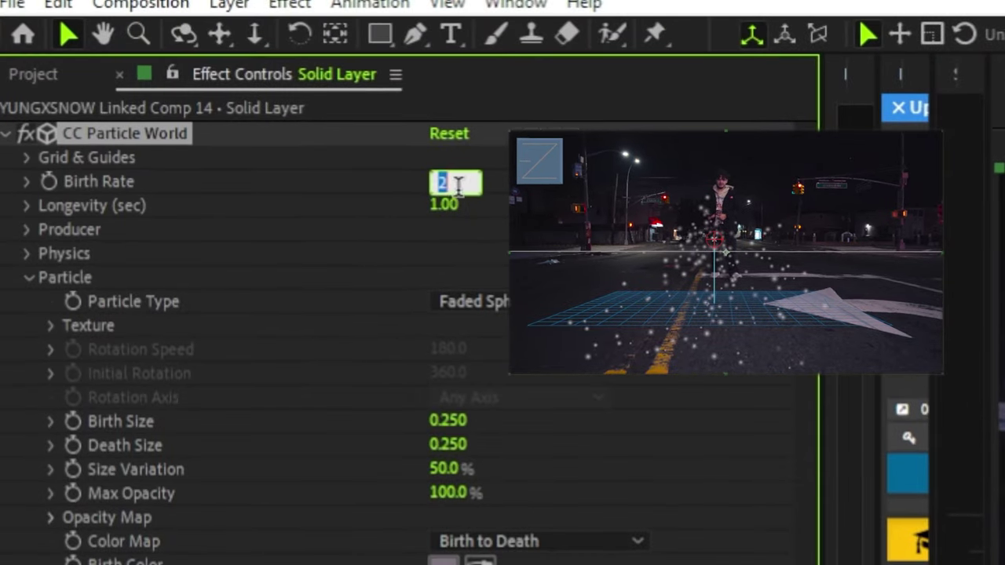
Set the particles' Birth Rate to 10 and Longevity to 10 seconds.
{"action": "type", "text": "10"}
{"action": "key", "text": "Return"}
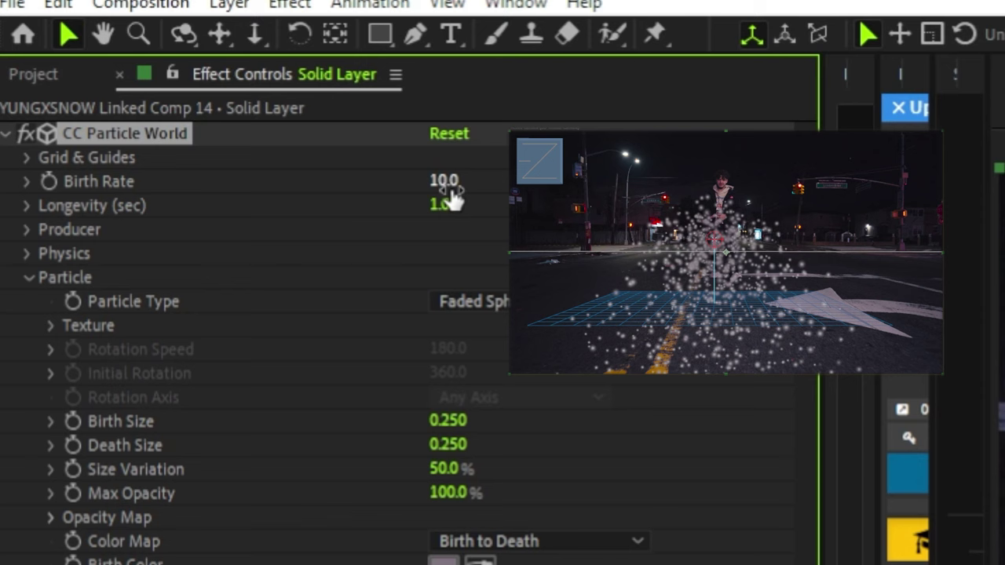
{"action": "left_click", "coordinate": [444, 205]}
{"action": "type", "text": "10"}
{"action": "key", "text": "Return"}
Set the Velocity and Gravity in the particle physics to 0.
{"action": "left_click", "coordinate": [24, 253]}
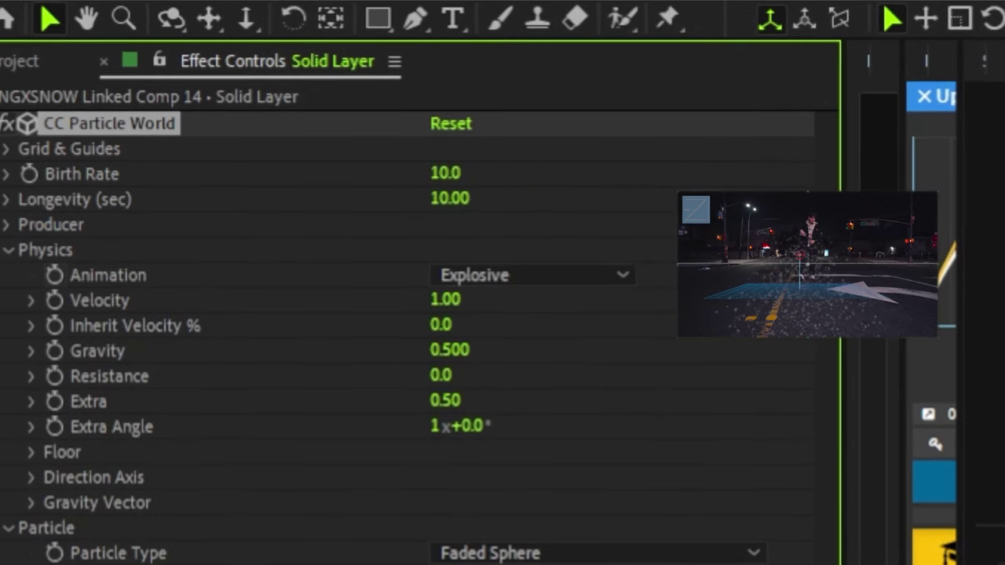
{"action": "left_click", "coordinate": [454, 352]}
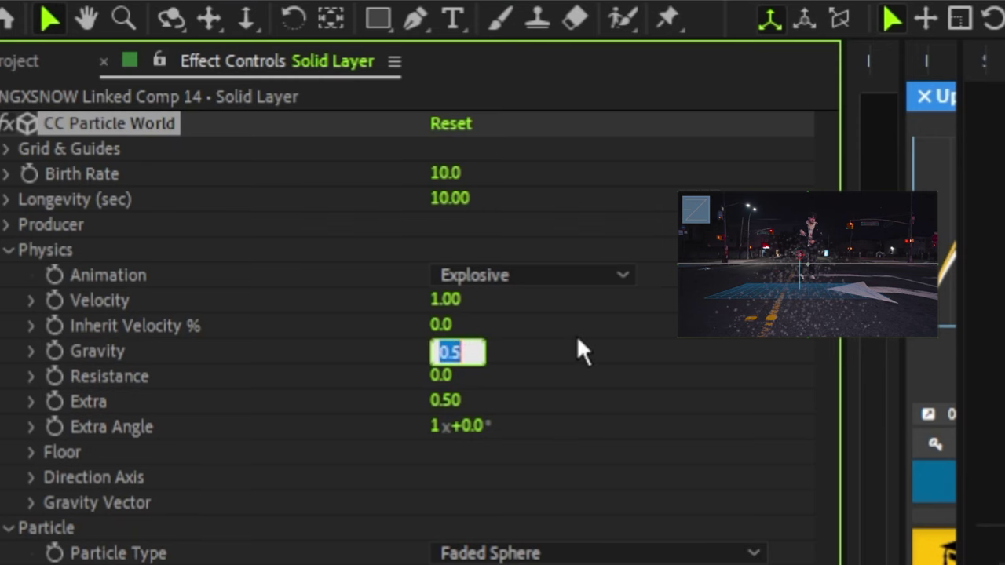
{"action": "key", "text": "Return"}
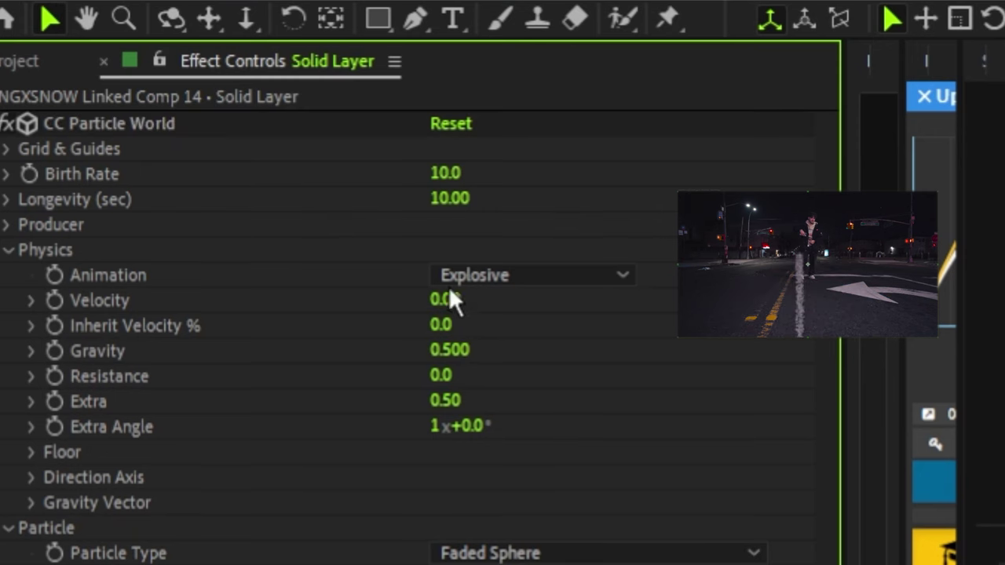
{"action": "left_click", "coordinate": [449, 350]}
{"action": "type", "text": "0"}
{"action": "key", "text": "Return"}
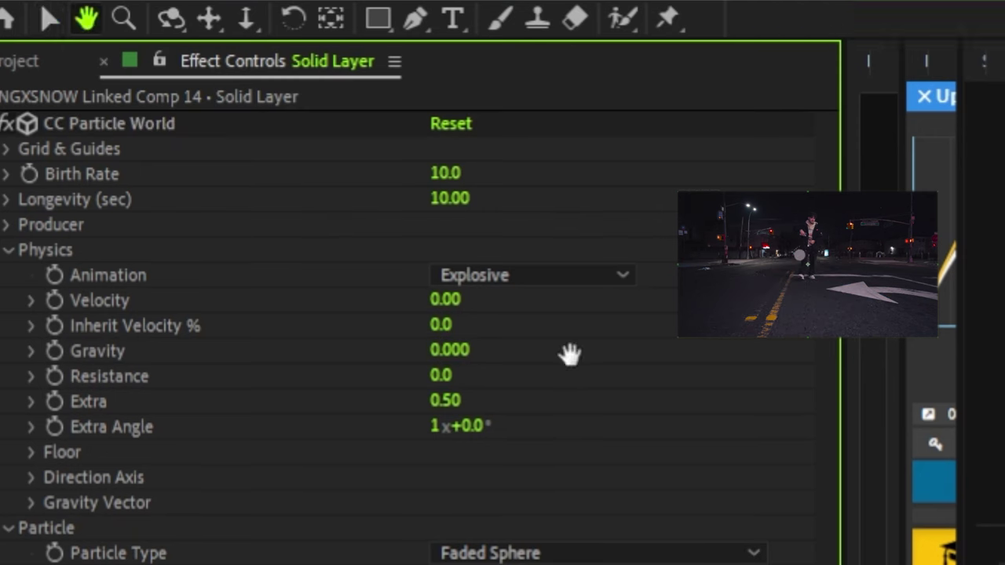
Increase the producer's Radius X to 1.755 and Radius Y to 0.825, and preview the particle spread.
{"action": "left_click", "coordinate": [6, 199]}
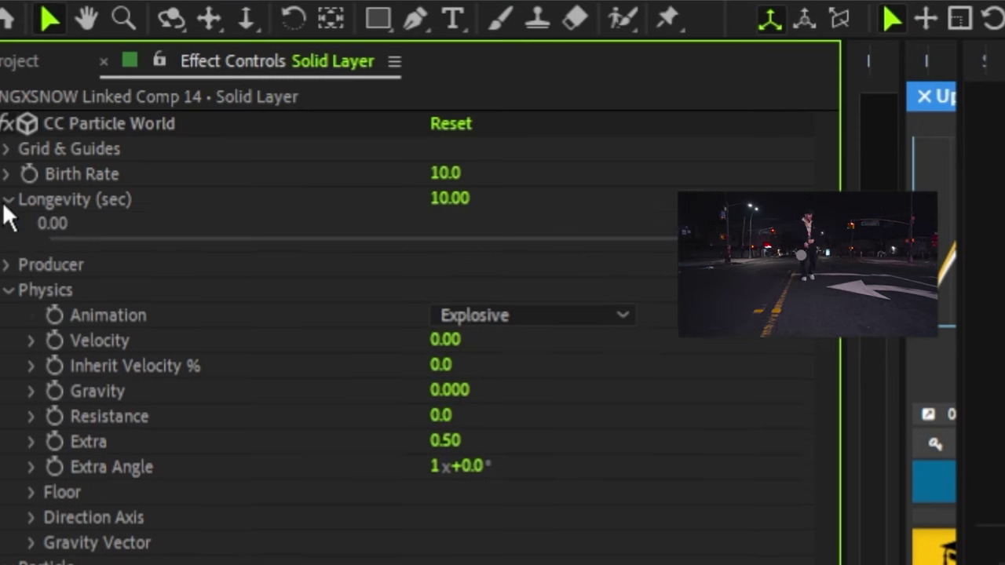
{"action": "left_click", "coordinate": [7, 265]}
{"action": "left_click_drag", "start_coordinate": [444, 376], "coordinate": [709, 377]}
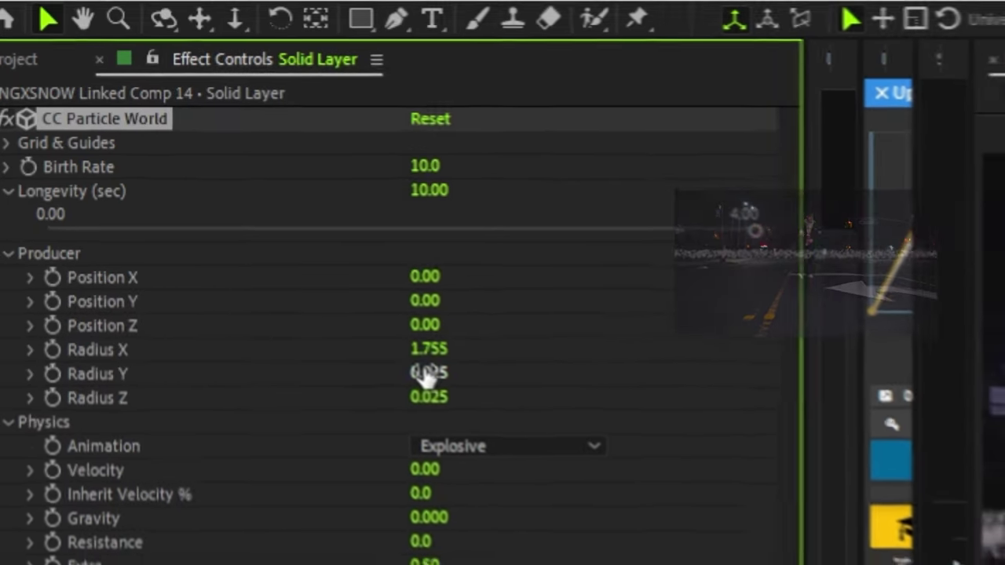
{"action": "left_click_drag", "start_coordinate": [427, 377], "coordinate": [546, 378]}
{"action": "key", "text": "space"}
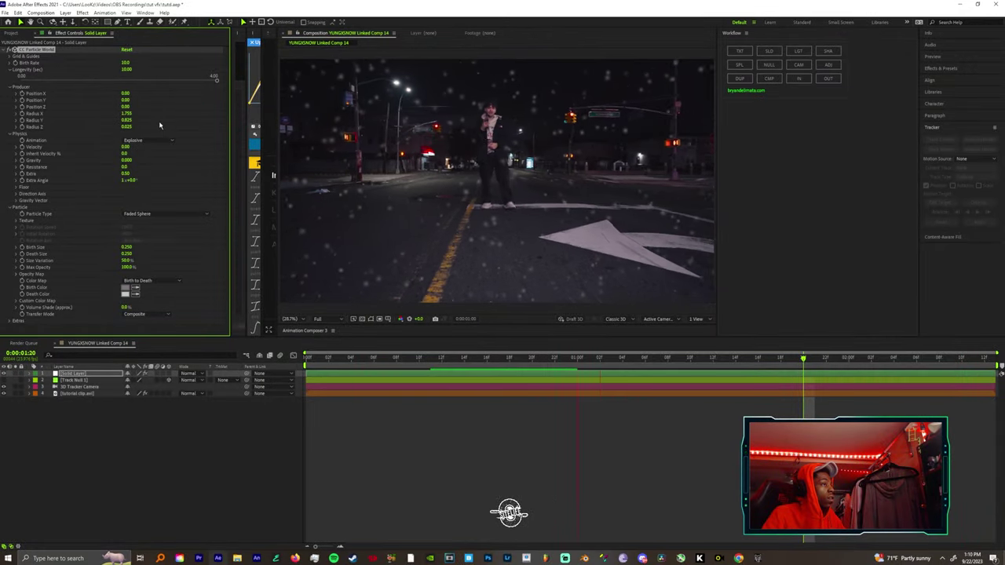
{"action": "key", "text": "space"}
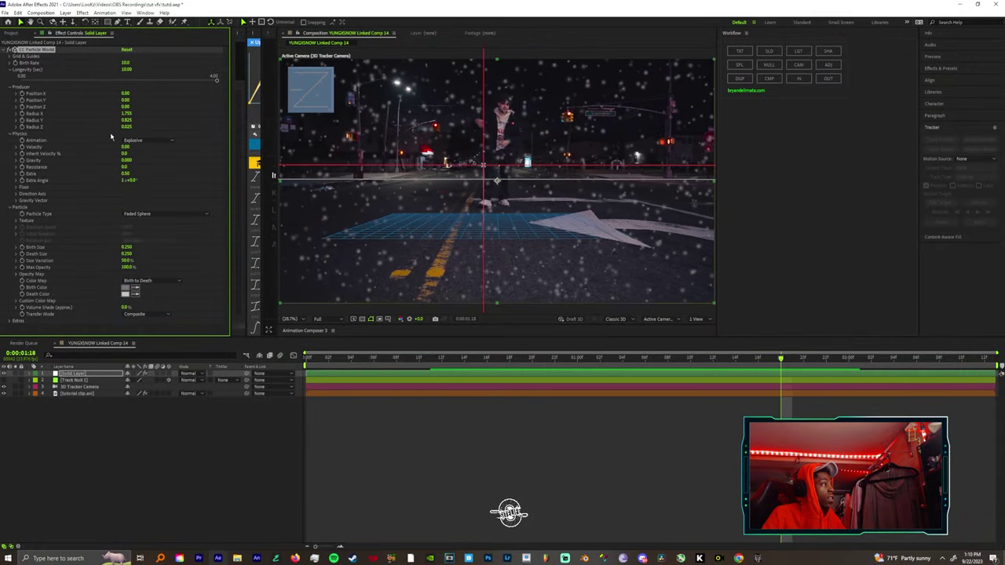
Increase the producer's Radius Y to 1.065 and Radius Z to 0.595, and preview the particle spread.
{"action": "left_click_drag", "start_coordinate": [126, 131], "coordinate": [150, 128]}
{"action": "key", "text": "ctrl+z"}
{"action": "key", "text": "space"}
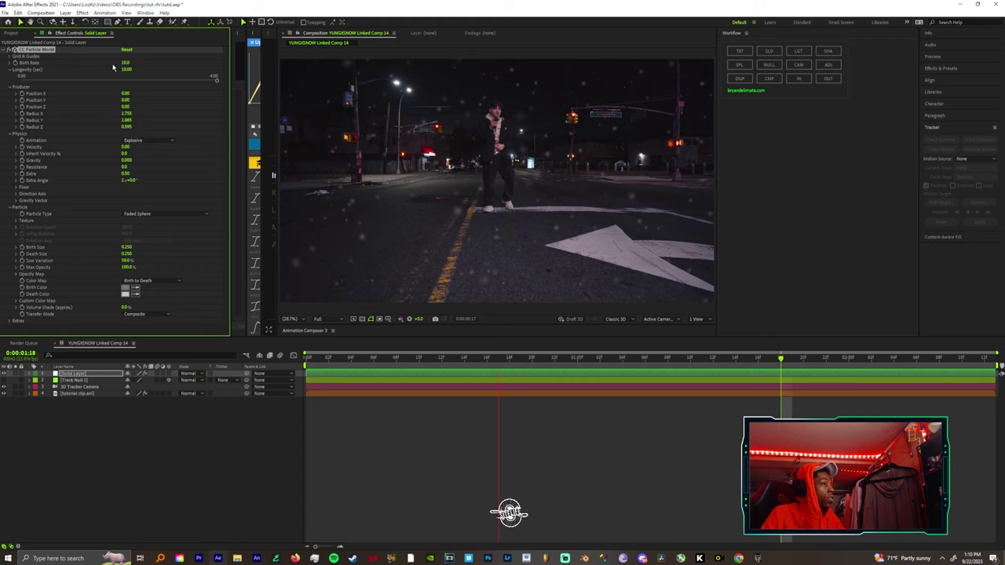
Reduce CC Particle World's Birth Rate to 1.3, previewing the particle density across the shot.
{"action": "left_click_drag", "start_coordinate": [125, 62], "coordinate": [114, 62]}
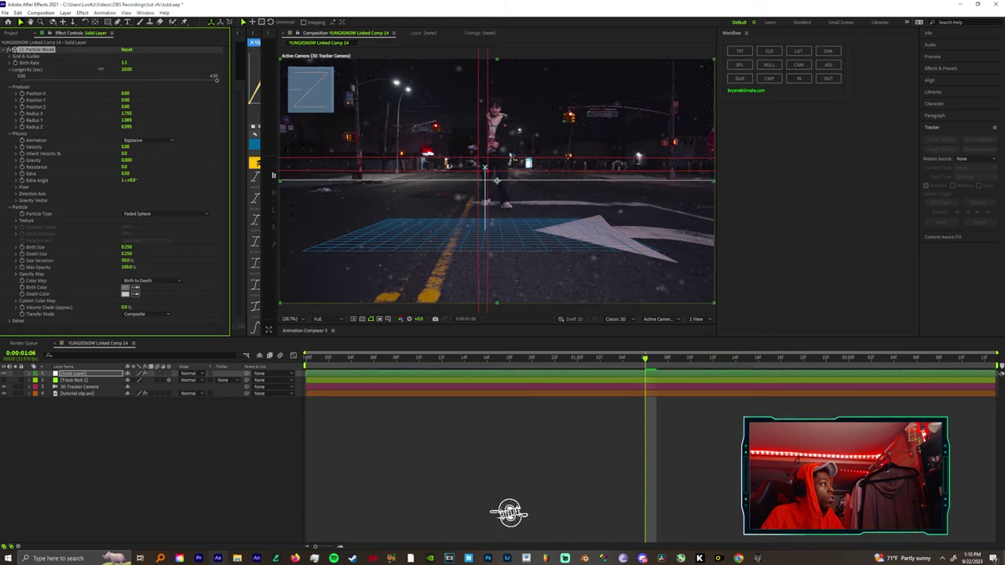
{"action": "key", "text": "space"}
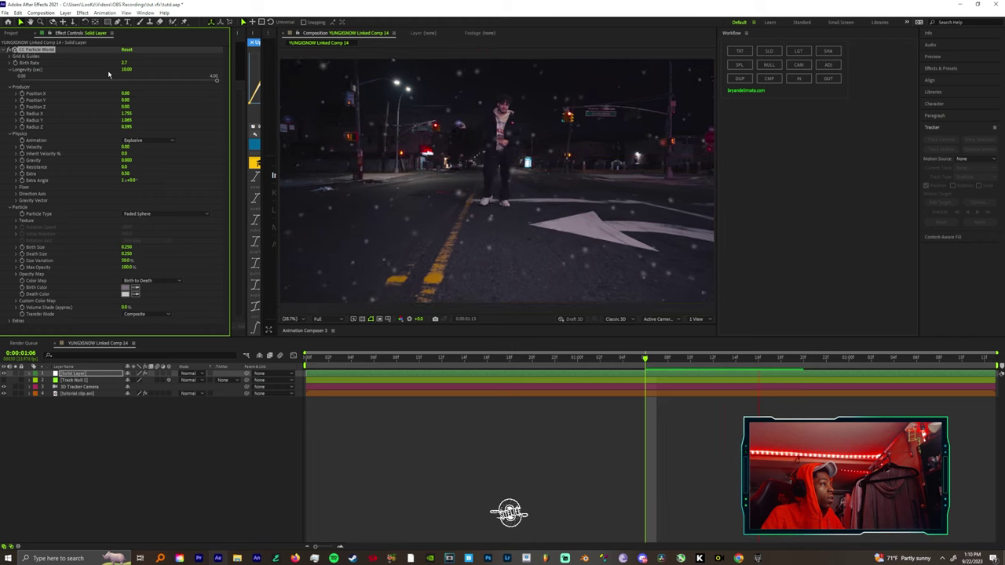
{"action": "left_click_drag", "start_coordinate": [125, 63], "coordinate": [115, 63]}
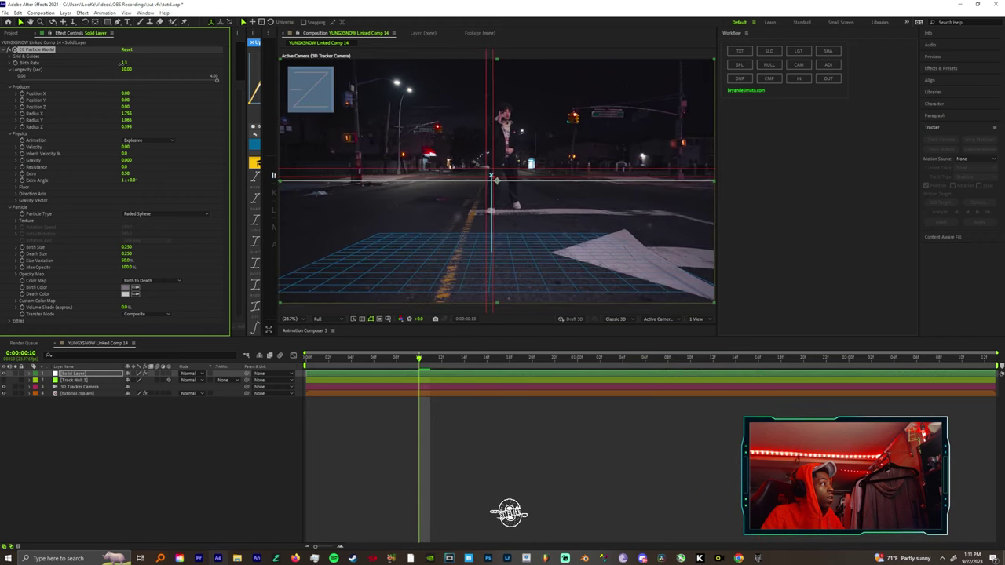
{"action": "key", "text": "space"}
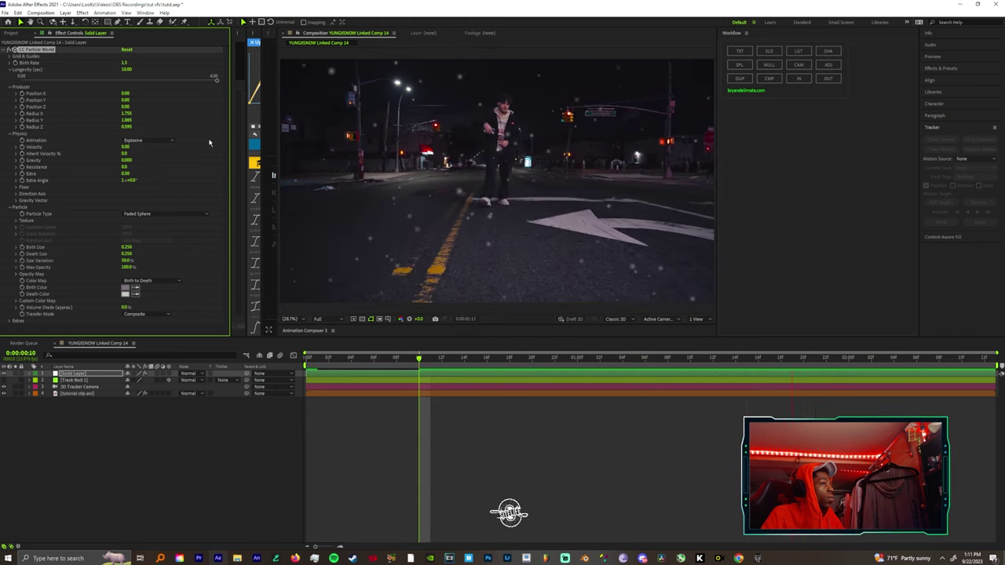
Set the particles' Birth Size to 0.150 and Death Size to 0.130, and use the Viscouse physics animation.
{"action": "key", "text": "space"}
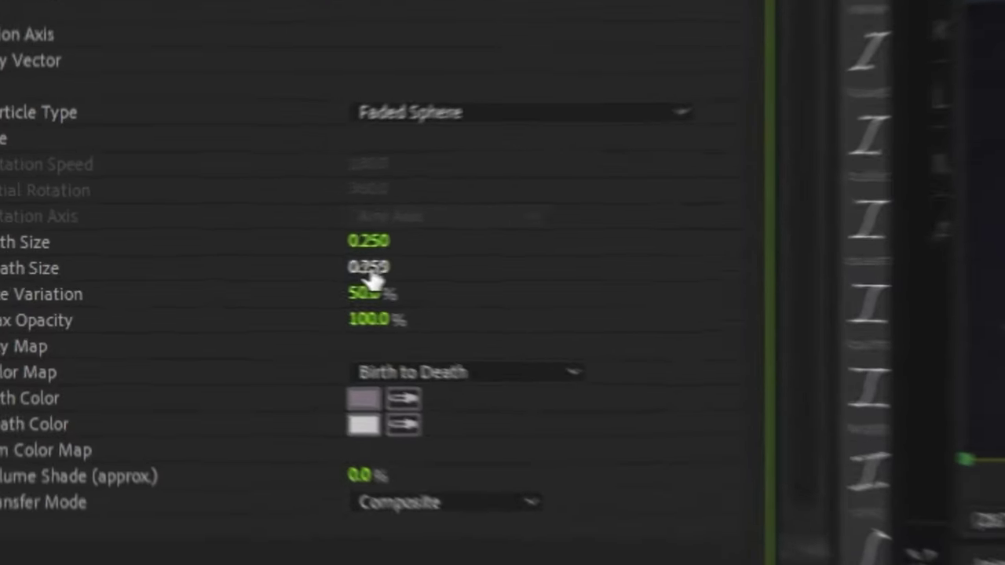
{"action": "left_click_drag", "start_coordinate": [129, 247], "coordinate": [119, 246]}
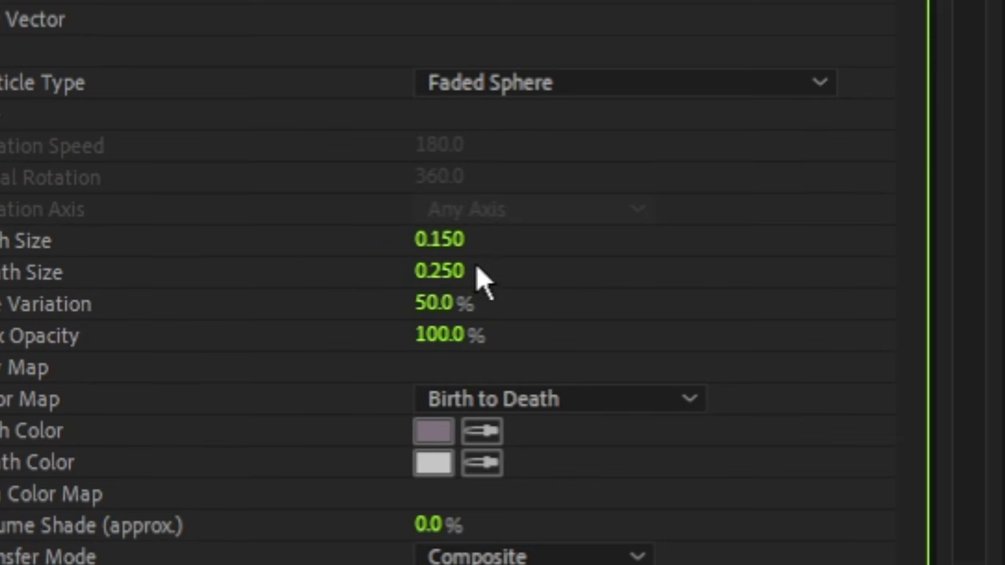
{"action": "left_click_drag", "start_coordinate": [419, 273], "coordinate": [424, 326]}
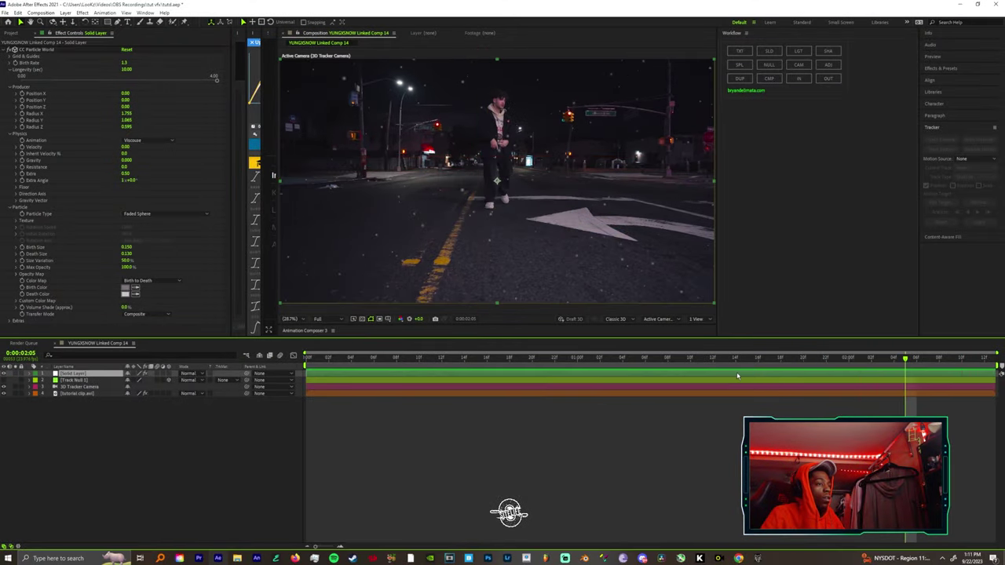
Search the effects for "optical" and apply Optical Glow to the particle solid layer.
{"action": "key", "text": "ctrl+space"}
{"action": "type", "text": "optical"}
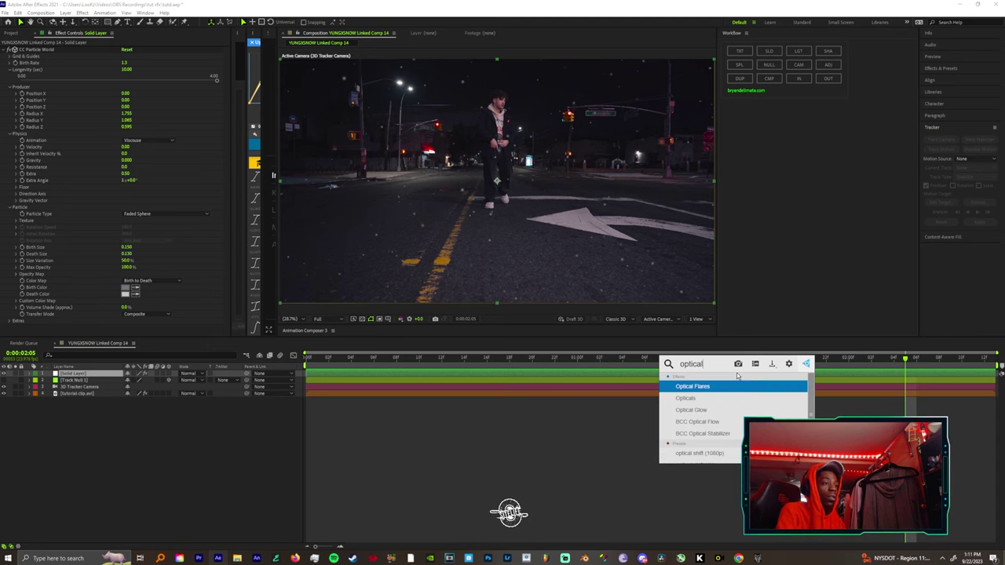
{"action": "left_click", "coordinate": [691, 409]}
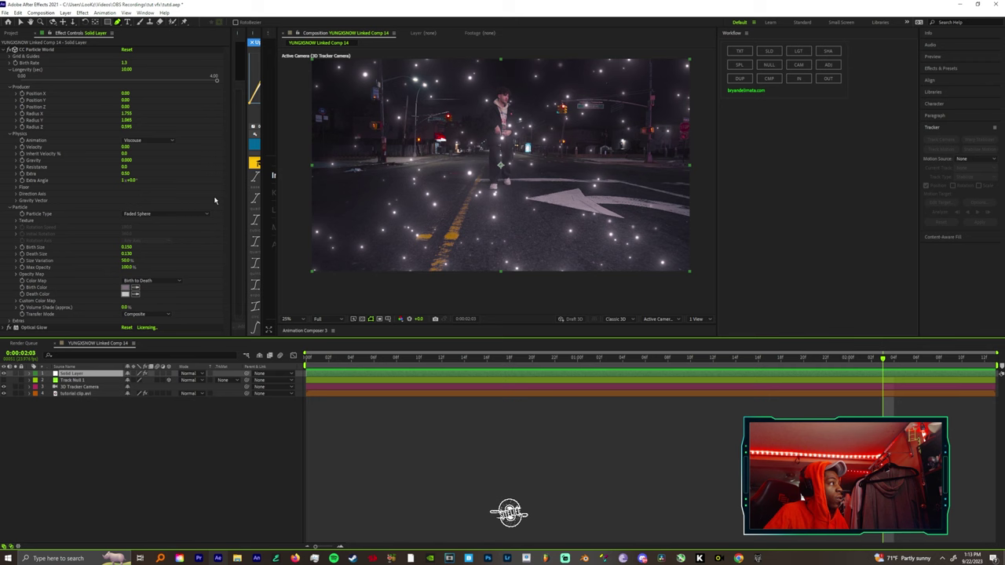
Turn off the Radius and Motion Path guides in CC Particle World's Grid & Guides settings.
{"action": "left_click_drag", "start_coordinate": [125, 93], "coordinate": [160, 96]}
{"action": "key", "text": "ctrl+z"}
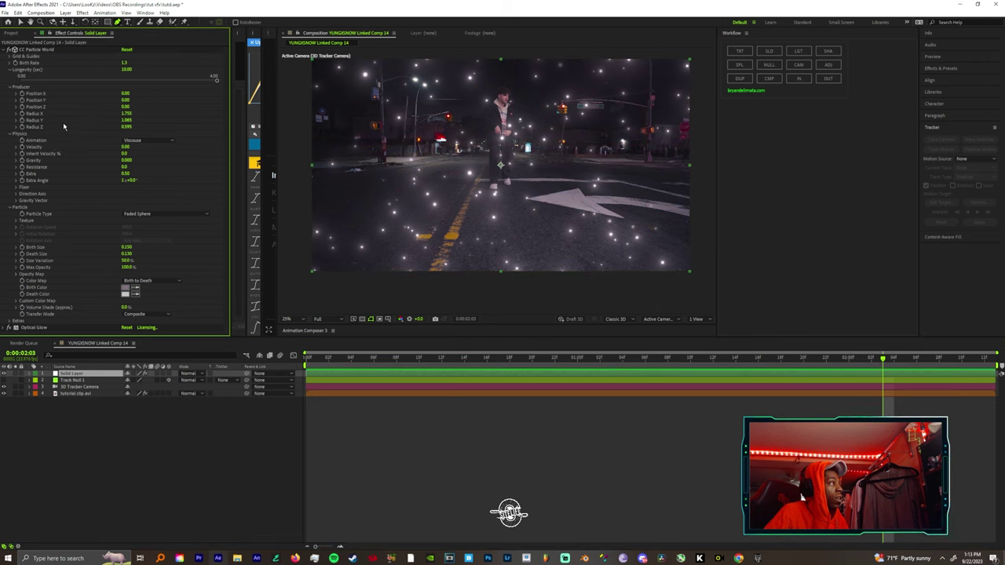
{"action": "left_click", "coordinate": [9, 57]}
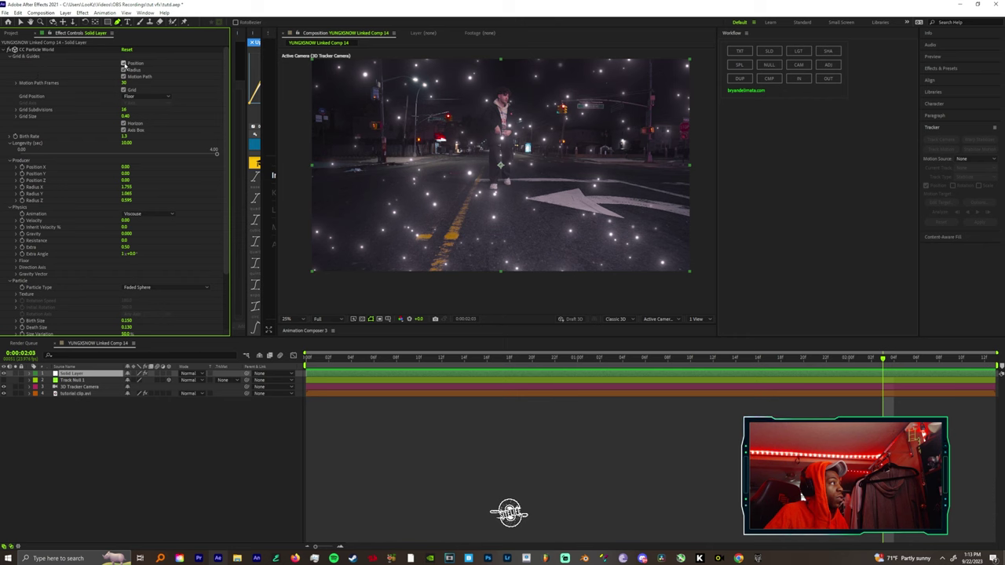
{"action": "left_click", "coordinate": [123, 70]}
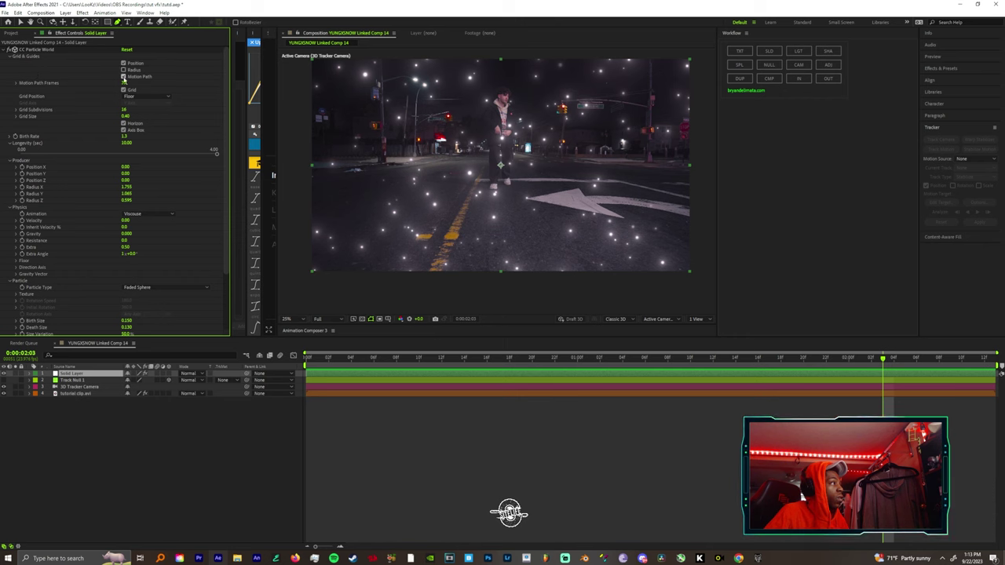
{"action": "left_click", "coordinate": [123, 76]}
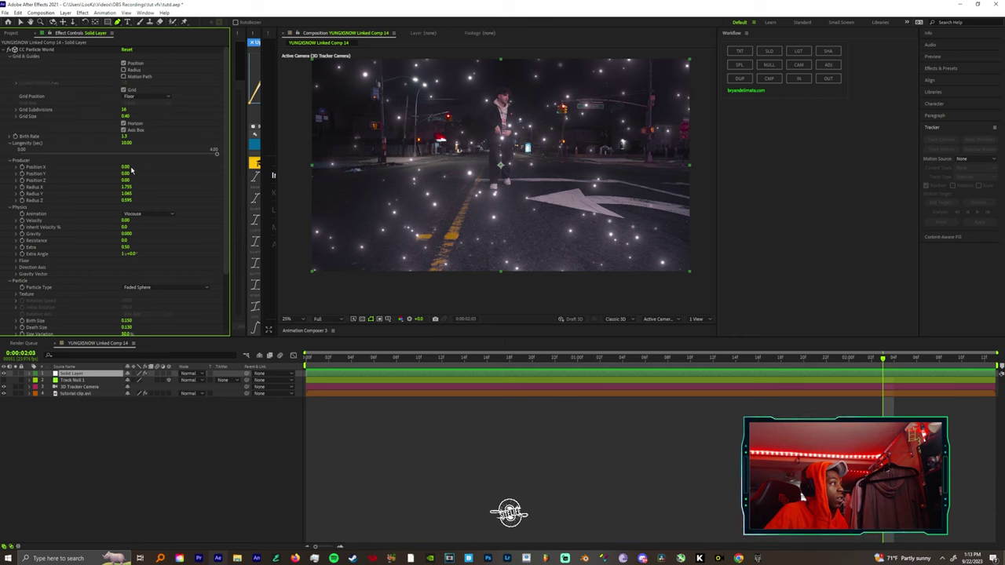
Lower the preview resolution to Quarter and set the producer's Position Y to -0.95, then preview the particles.
{"action": "left_click_drag", "start_coordinate": [130, 167], "coordinate": [181, 157]}
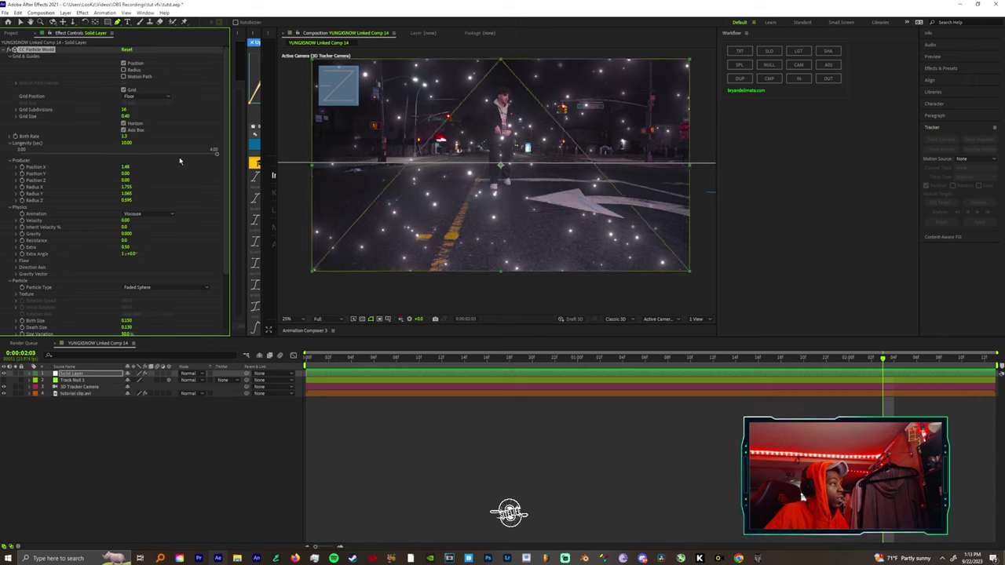
{"action": "key", "text": "ctrl+z"}
{"action": "left_click_drag", "start_coordinate": [126, 173], "coordinate": [156, 169]}
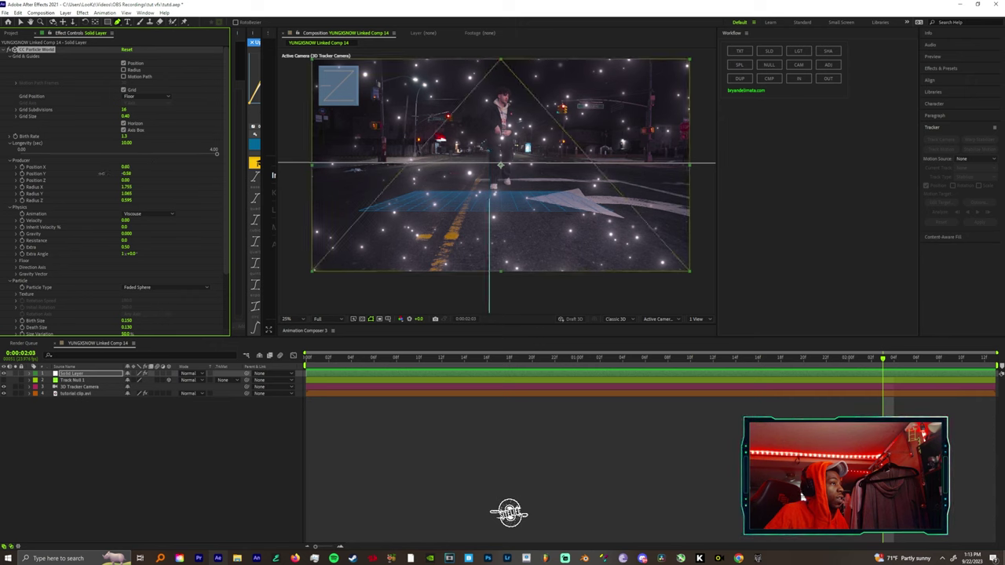
{"action": "left_click", "coordinate": [319, 319]}
{"action": "left_click", "coordinate": [325, 364]}
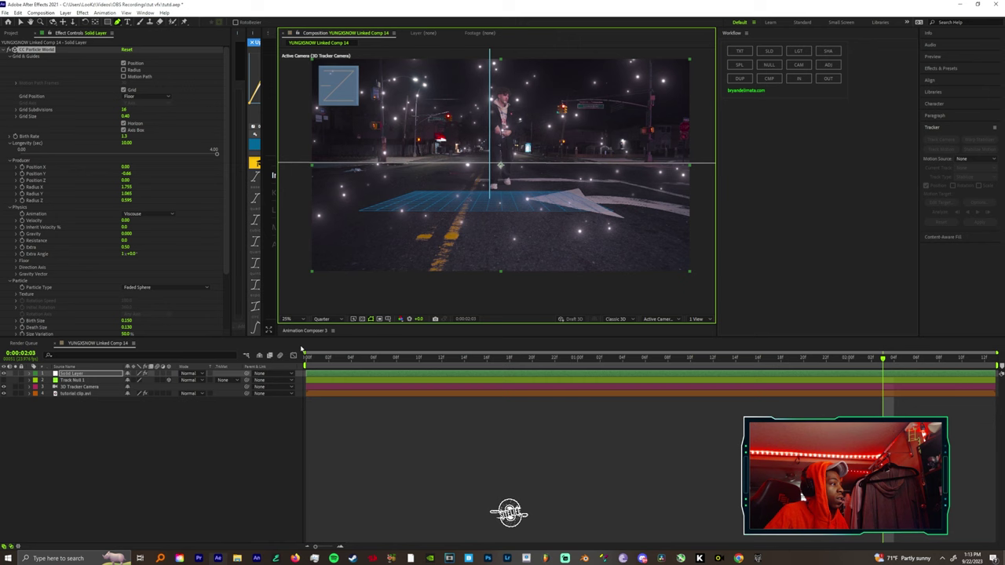
{"action": "mouse_move", "coordinate": [127, 174]}
{"action": "left_mouse_down"}
{"action": "mouse_move", "coordinate": [105, 177]}
{"action": "mouse_move", "coordinate": [128, 191]}
{"action": "left_mouse_up"}
{"action": "key", "text": "space"}
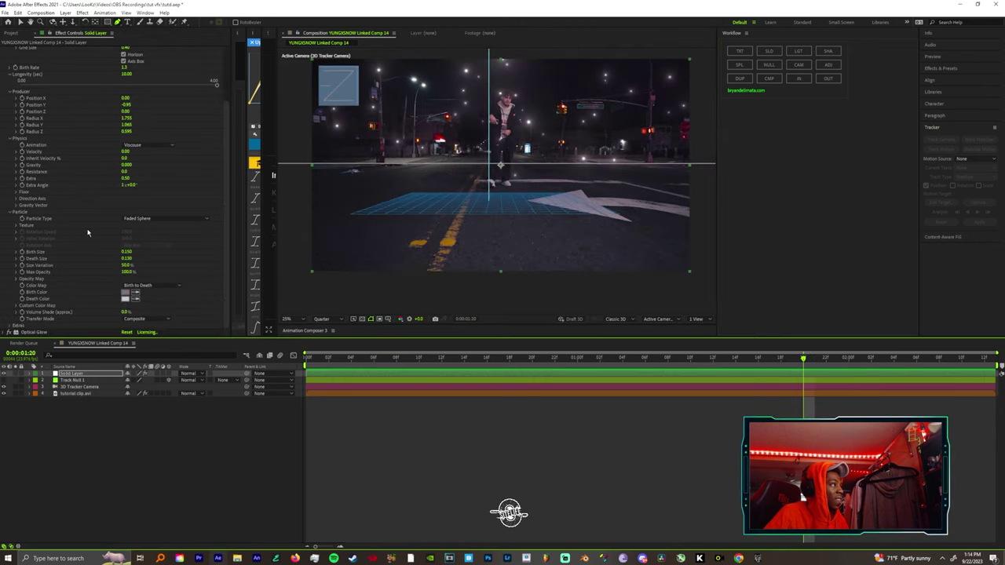
{"action": "scroll", "coordinate": [87, 233], "scroll_direction": "up", "scroll_amount": 3}
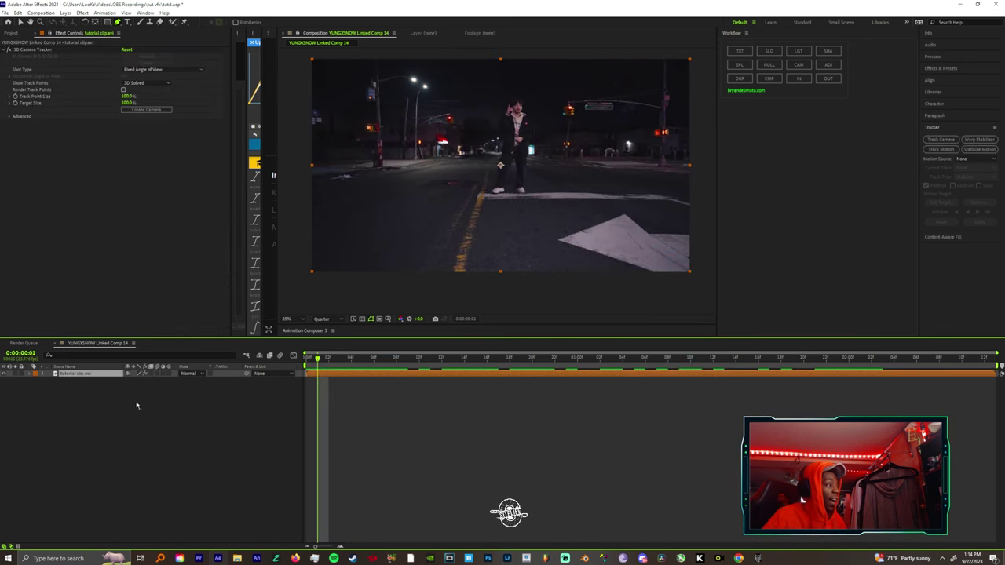
At frame 0:00:00:14 of the tracked clip, select the track points along the yellow road line and create a null and camera.
{"action": "left_click_drag", "start_coordinate": [394, 364], "coordinate": [729, 453]}
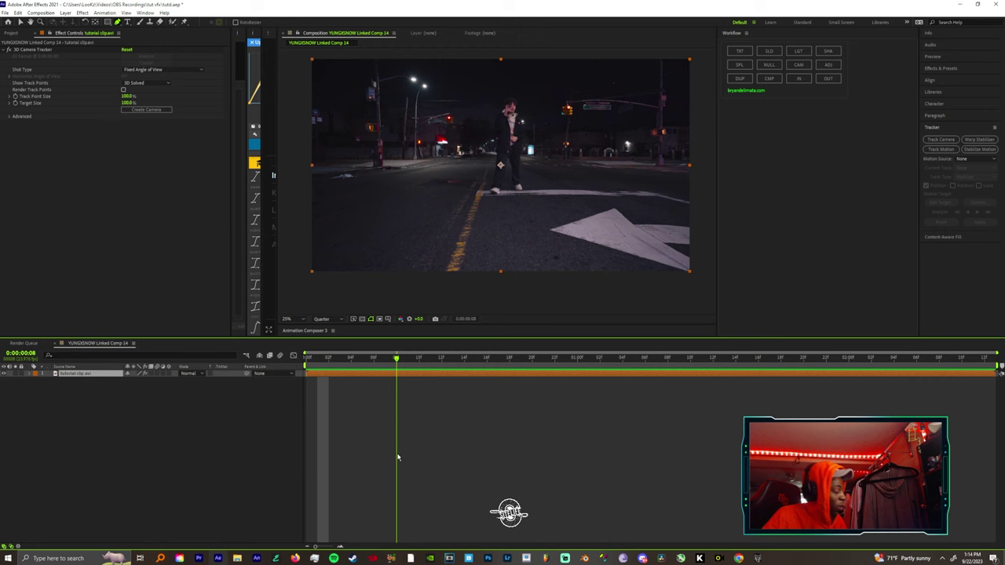
{"action": "left_click_drag", "start_coordinate": [600, 459], "coordinate": [134, 412]}
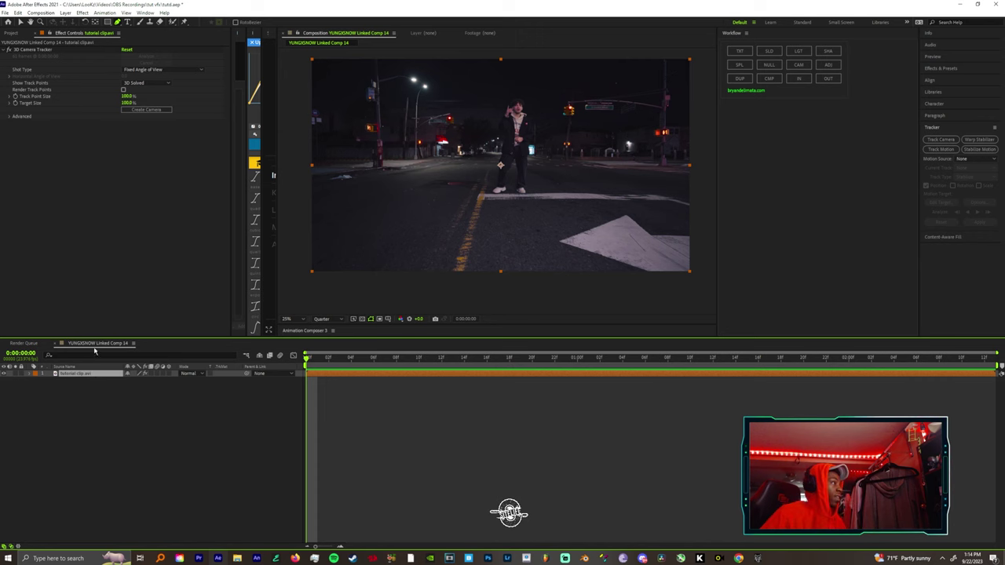
{"action": "left_click", "coordinate": [33, 50]}
{"action": "left_click", "coordinate": [464, 358]}
{"action": "key", "text": "v"}
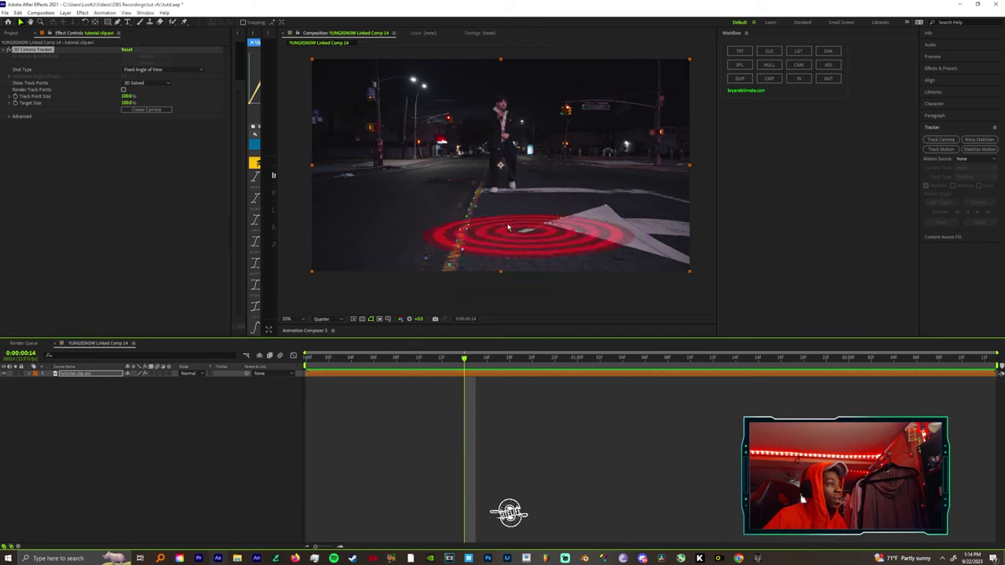
{"action": "mouse_move", "coordinate": [503, 193]}
{"action": "left_mouse_down"}
{"action": "mouse_move", "coordinate": [480, 187]}
{"action": "mouse_move", "coordinate": [531, 245]}
{"action": "mouse_move", "coordinate": [511, 197]}
{"action": "left_mouse_up"}
{"action": "right_click", "coordinate": [450, 237]}
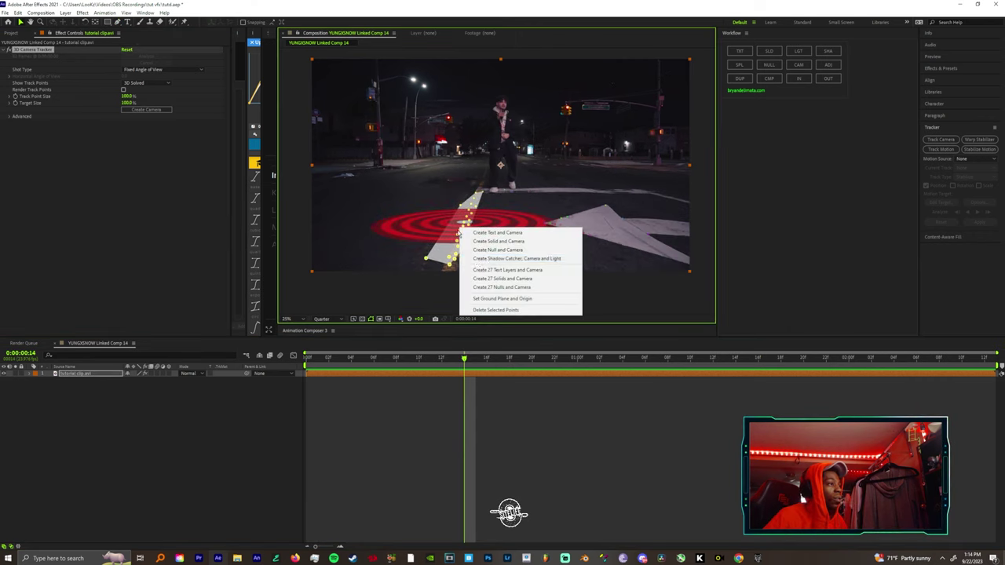
{"action": "left_click", "coordinate": [488, 251]}
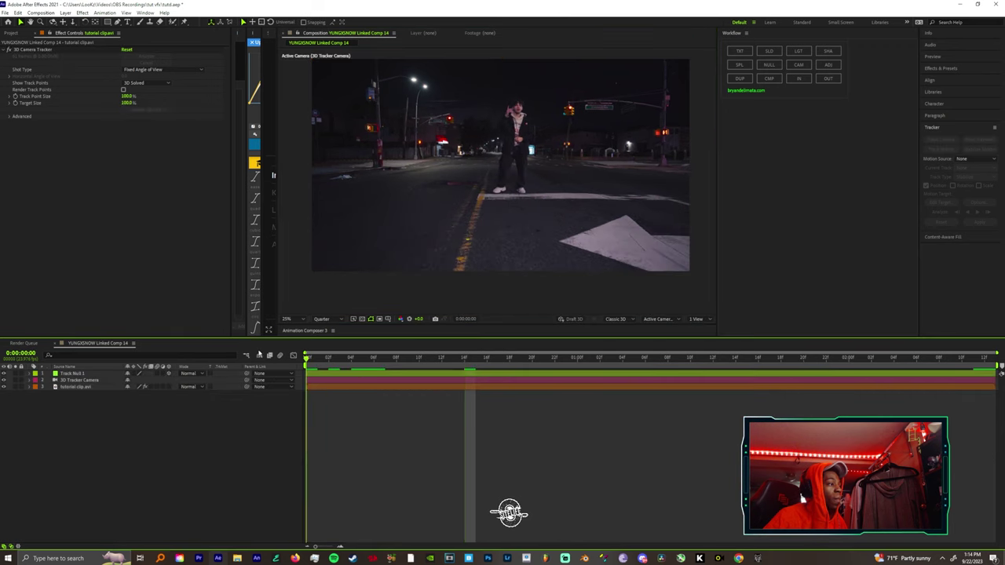
Return to the start of the composition, add a new solid layer and apply Trapcode Particular to it.
{"action": "key", "text": "Home"}
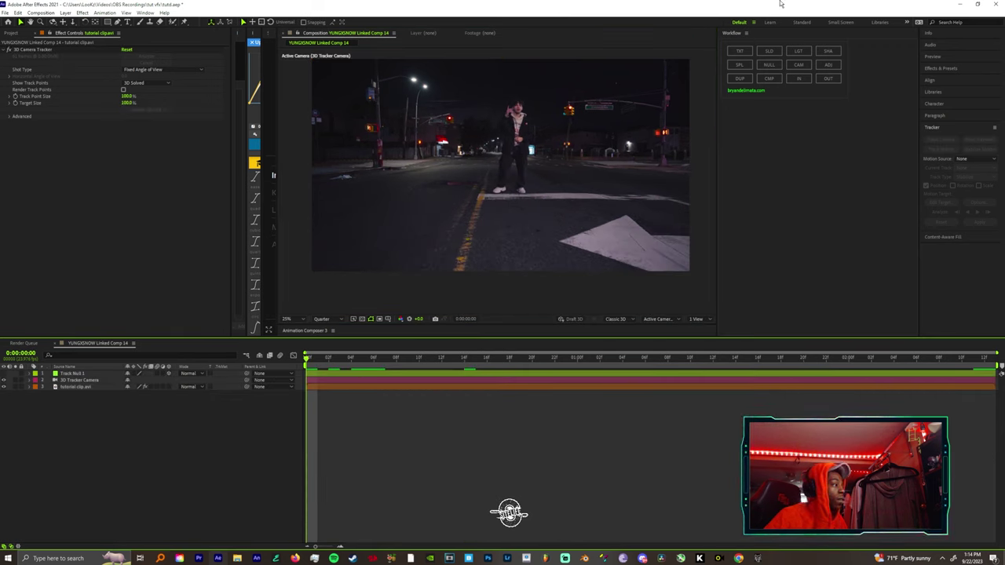
{"action": "left_click", "coordinate": [759, 51]}
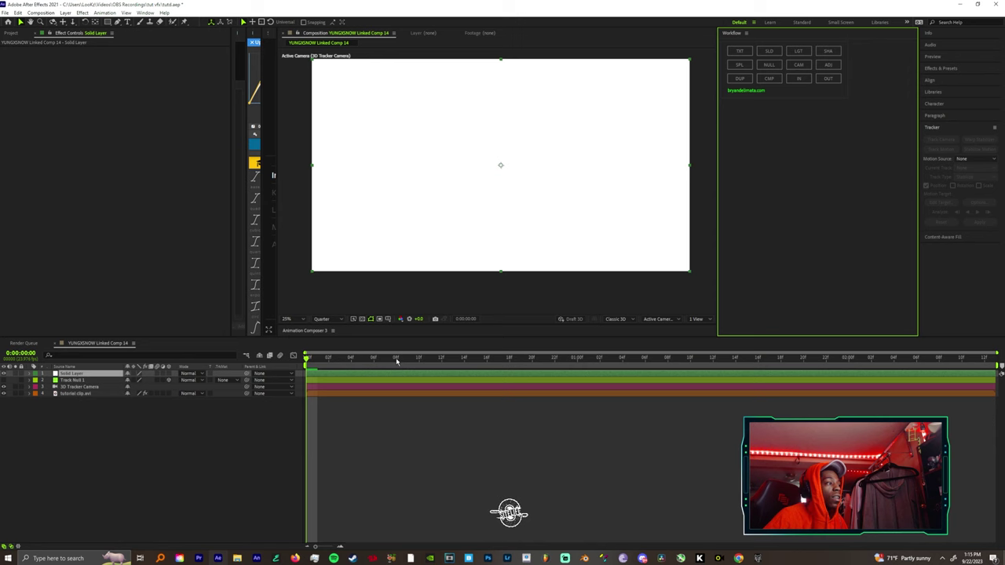
{"action": "key", "text": "ctrl+space"}
{"action": "type", "text": "part"}
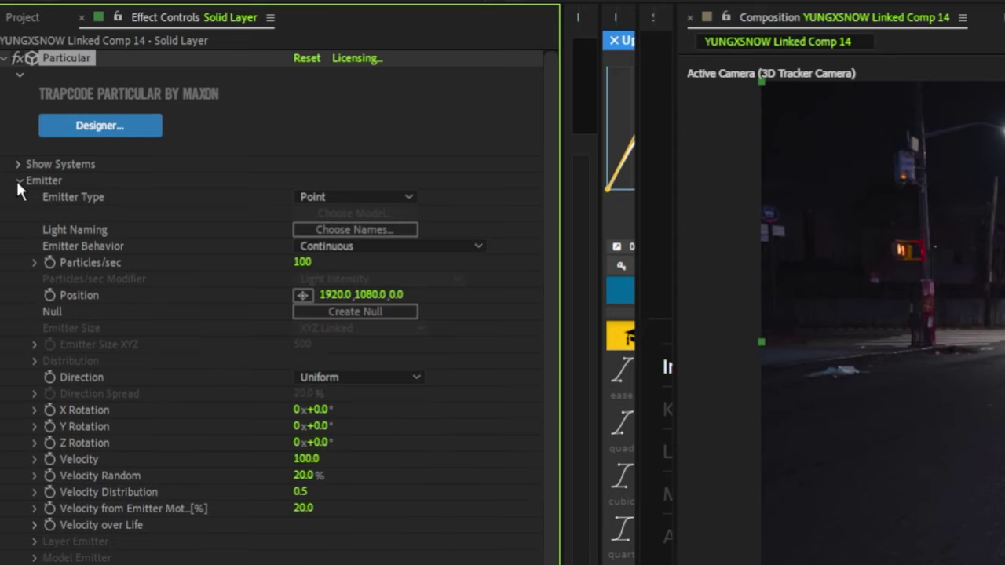
Set Particular's Emitter Type to Box and preview the emission from the start of the clip.
{"action": "left_click", "coordinate": [321, 201]}
{"action": "left_click", "coordinate": [327, 238]}
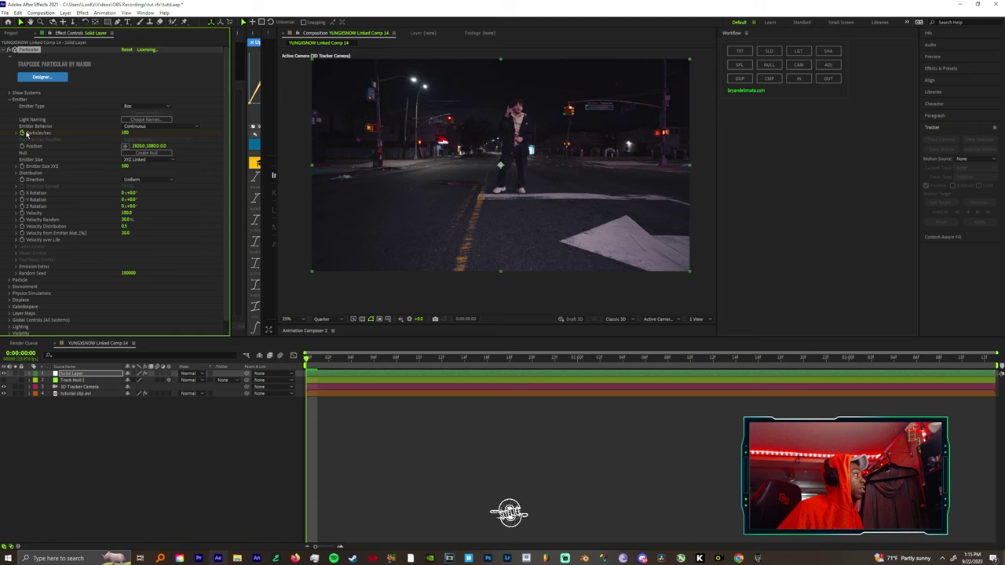
{"action": "left_click", "coordinate": [316, 359]}
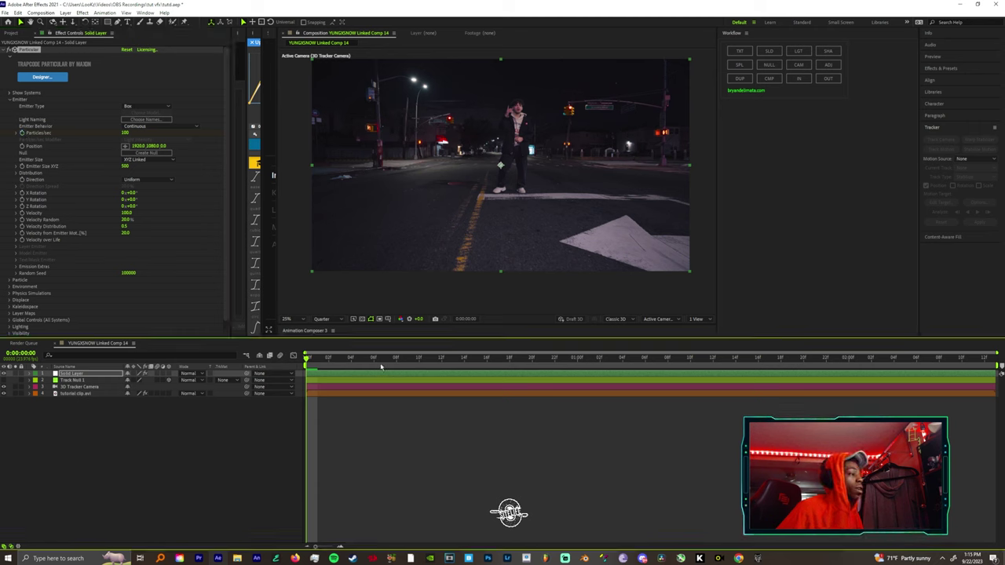
{"action": "key", "text": "space"}
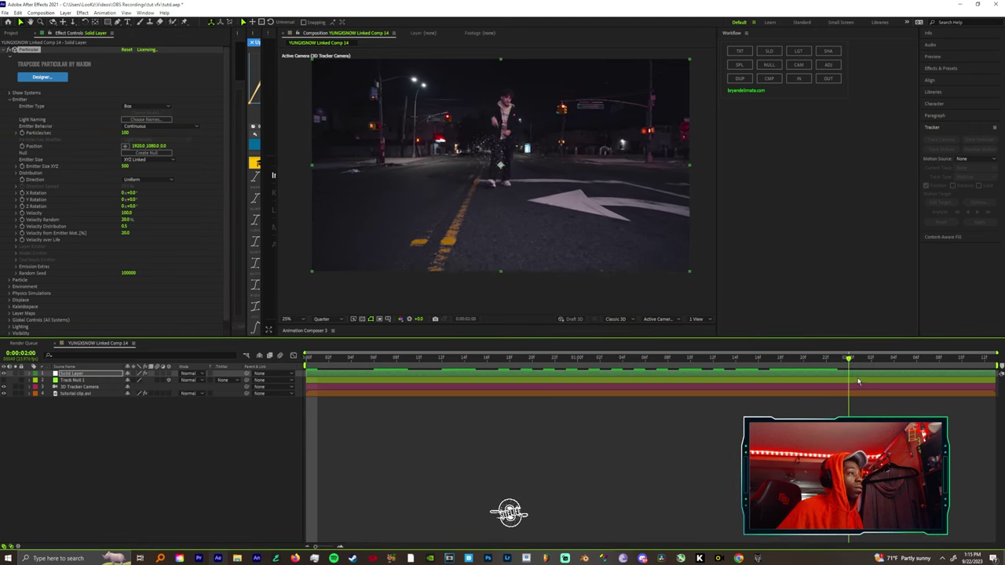
Keyframe Particles/sec at 100 on 0:00:01:12 and 0 one frame after, and show the layer's keyframes in the timeline.
{"action": "left_click_drag", "start_coordinate": [859, 381], "coordinate": [713, 385]}
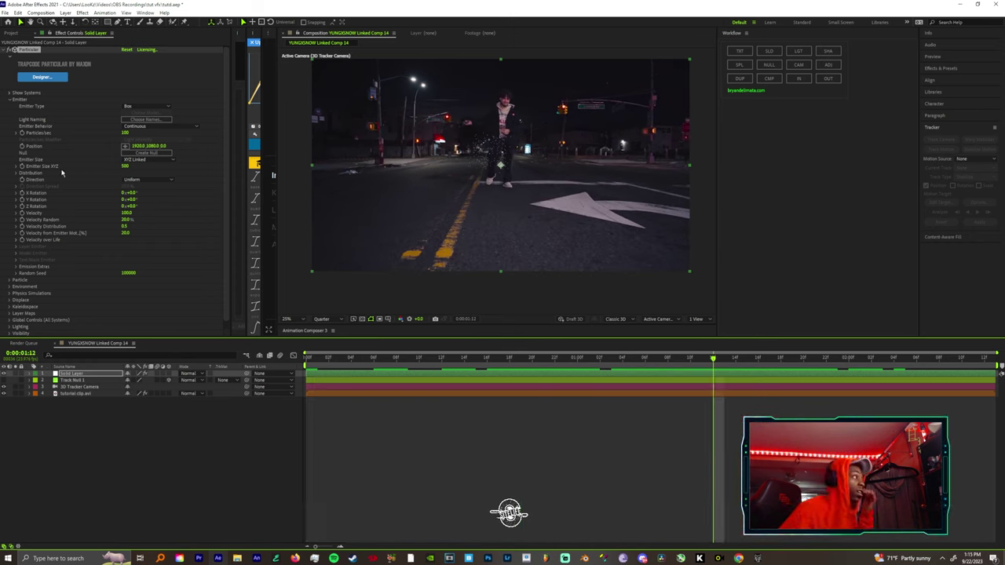
{"action": "left_click", "coordinate": [23, 135]}
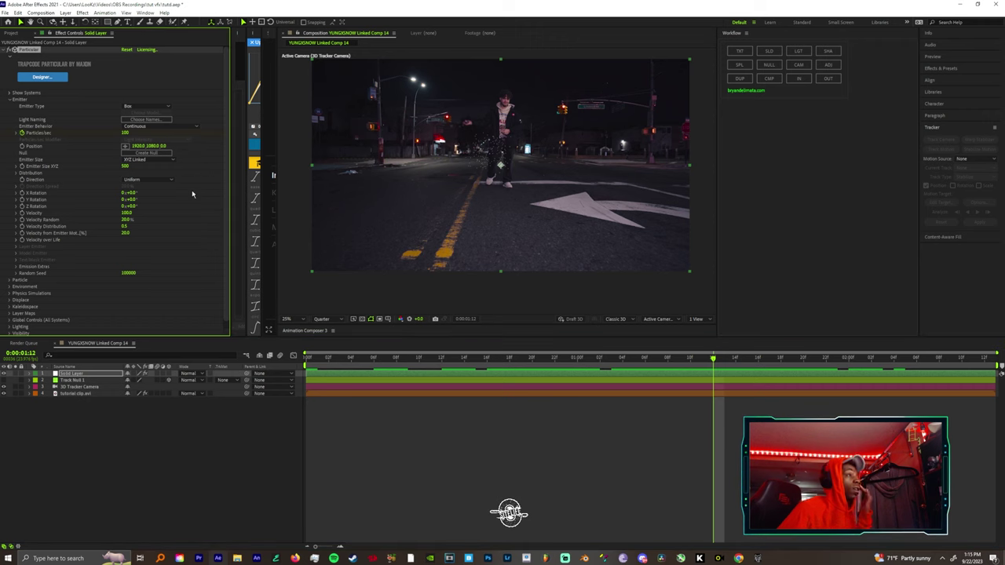
{"action": "key", "text": "u"}
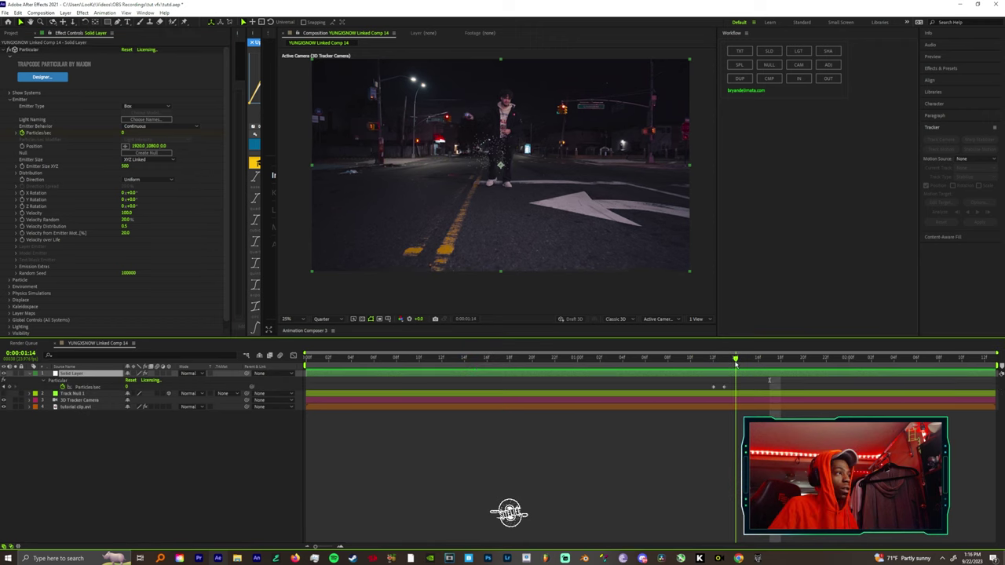
Split the Particular solid layer at 0:00:01:12, delete the portion before that time and show the layers' keyframes.
{"action": "key", "text": "ctrl+shift+d"}
{"action": "left_click", "coordinate": [698, 376]}
{"action": "left_click", "coordinate": [700, 381]}
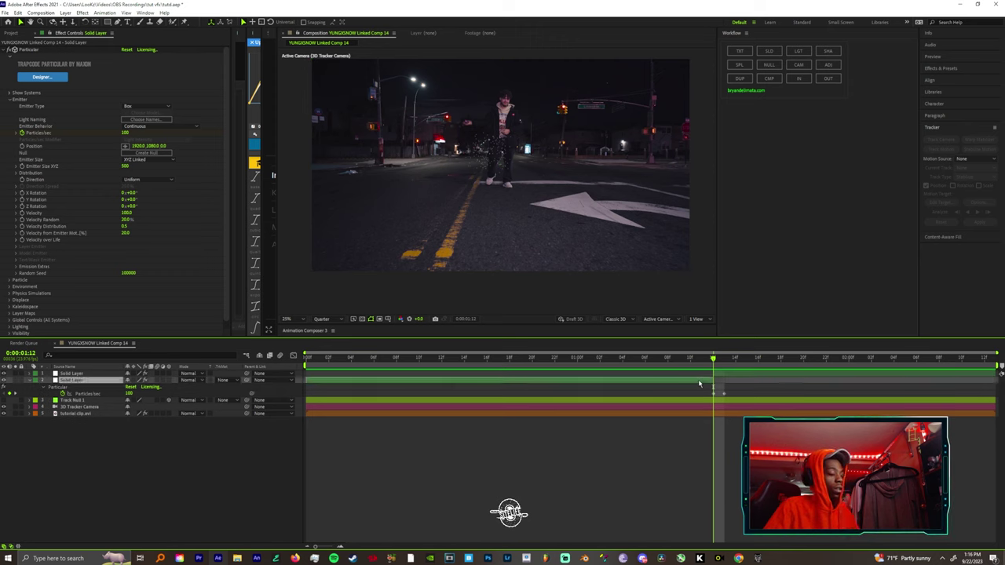
{"action": "key", "text": "Delete"}
{"action": "key", "text": "u"}
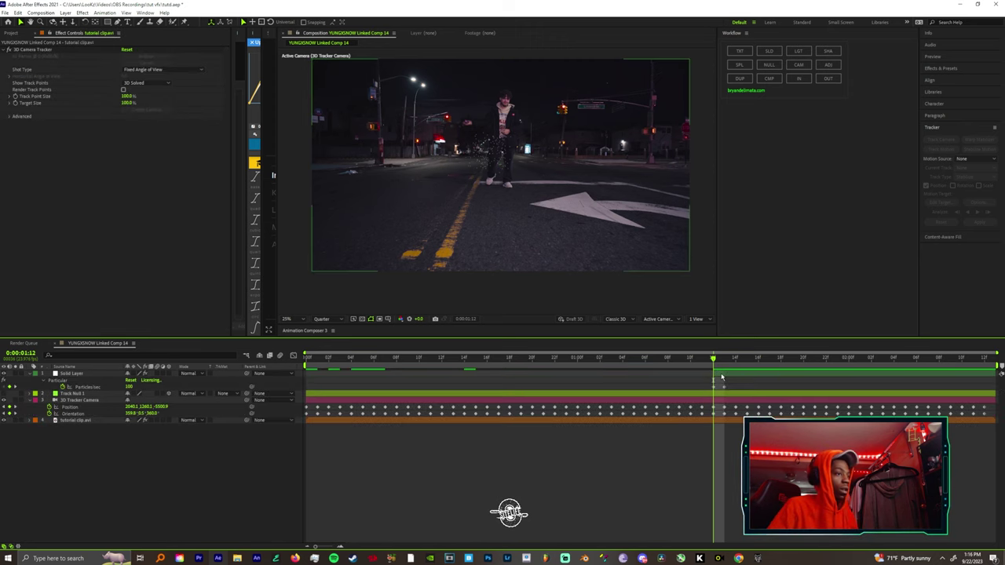
Move the trimmed Particular solid layer to the start of the composition and preview the particles.
{"action": "left_click_drag", "start_coordinate": [722, 376], "coordinate": [349, 385]}
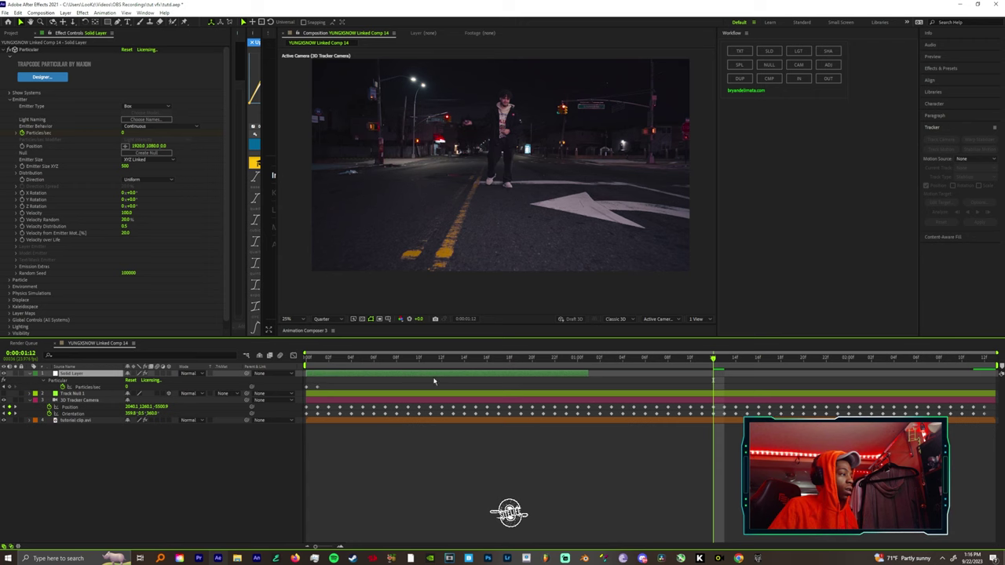
{"action": "key", "text": "space"}
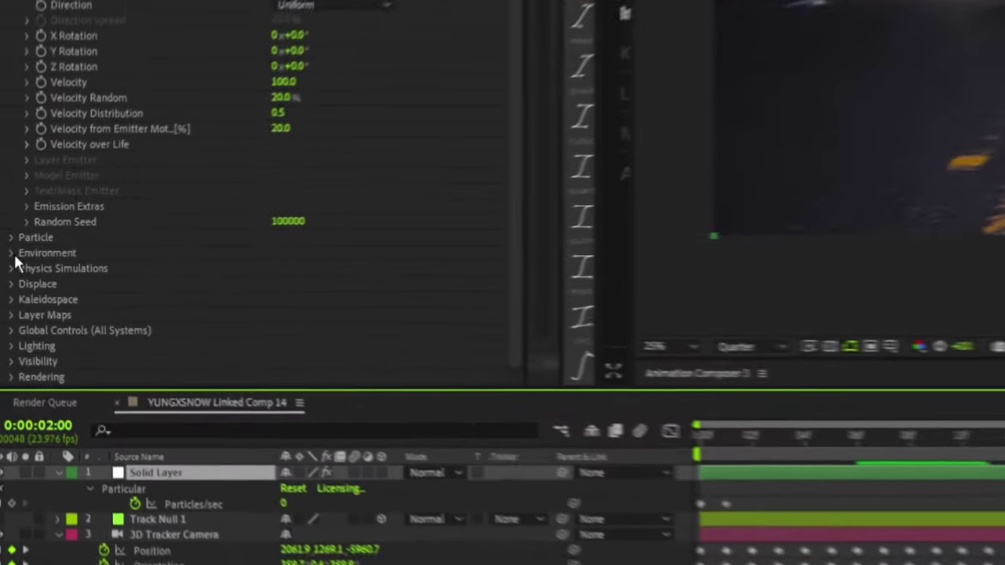
Set Particular's Air Density to 100 in the Environment settings, reveal the Air Turbulence settings and preview the motion.
{"action": "left_click", "coordinate": [9, 286]}
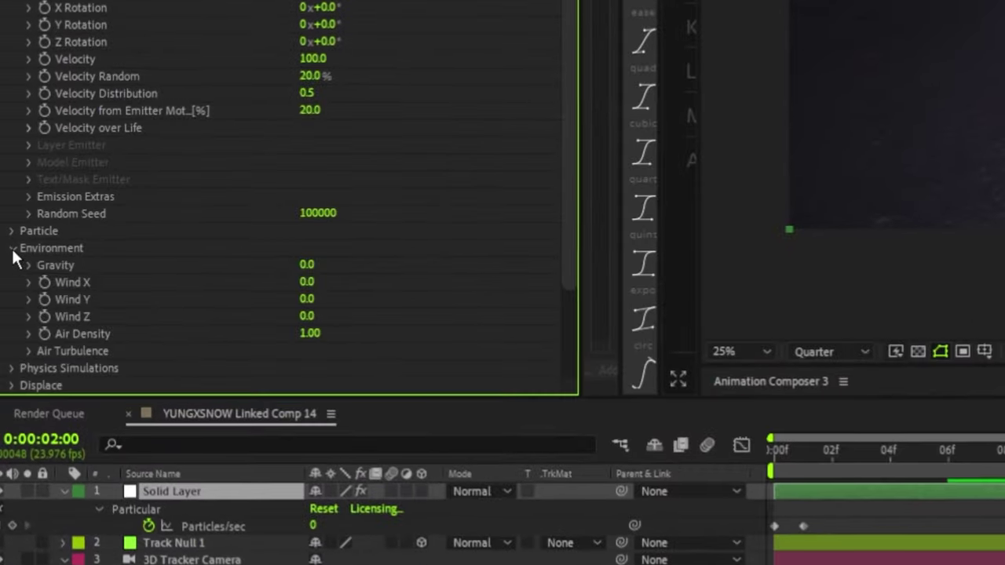
{"action": "left_click", "coordinate": [29, 351]}
{"action": "scroll", "coordinate": [240, 333], "scroll_direction": "down", "scroll_amount": 1}
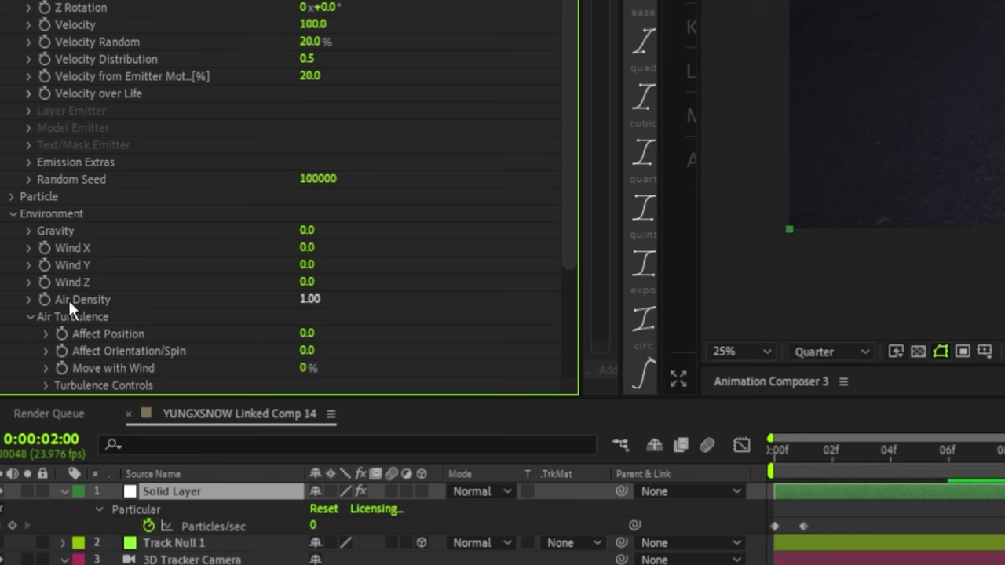
{"action": "left_click_drag", "start_coordinate": [310, 301], "coordinate": [362, 301]}
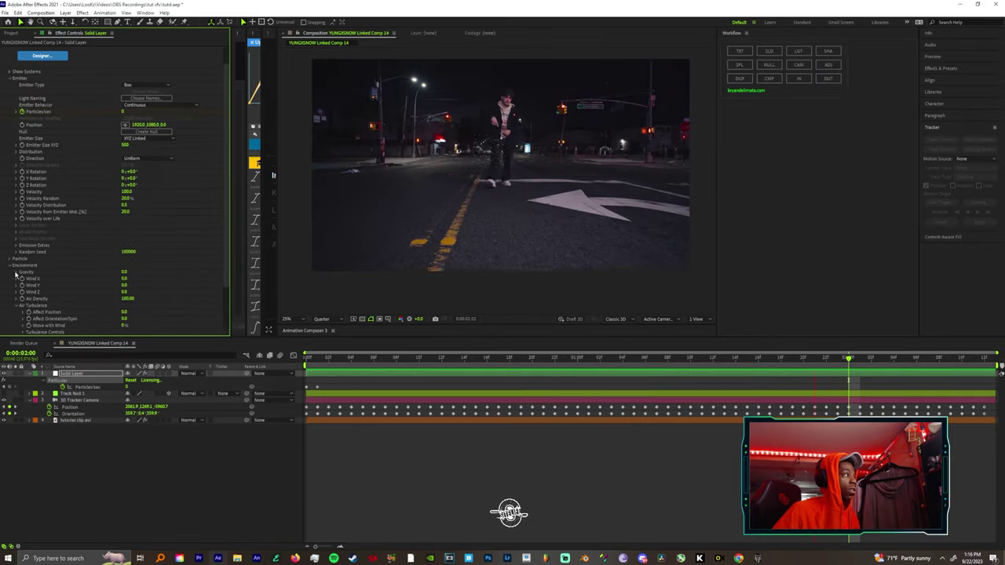
{"action": "key", "text": "space"}
Switch Particular's Emitter Size to XYZ Individual and enlarge the emitter to X 4604, Y 2233 and Z 9280.
{"action": "scroll", "coordinate": [54, 181], "scroll_direction": "down", "scroll_amount": 1}
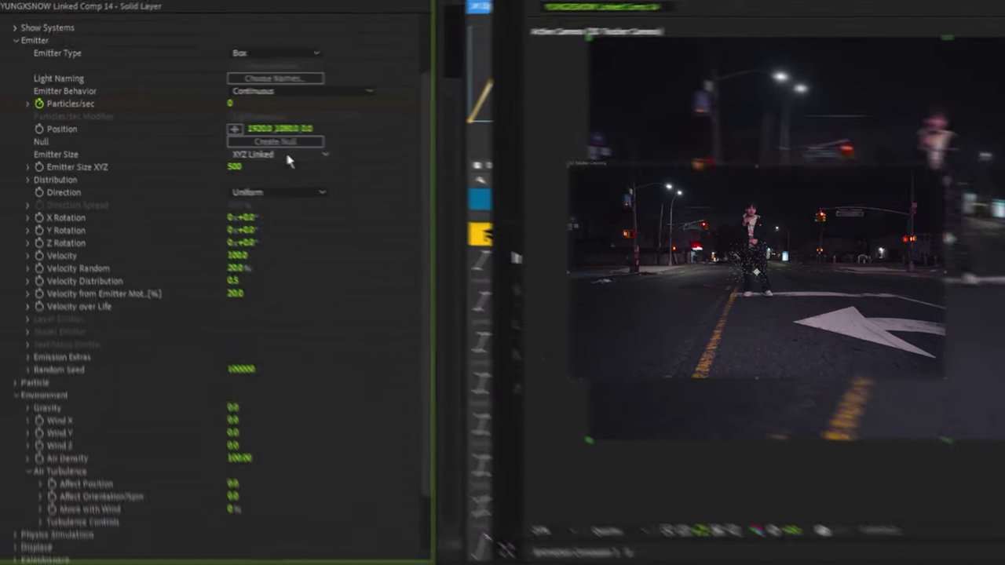
{"action": "left_click", "coordinate": [146, 121]}
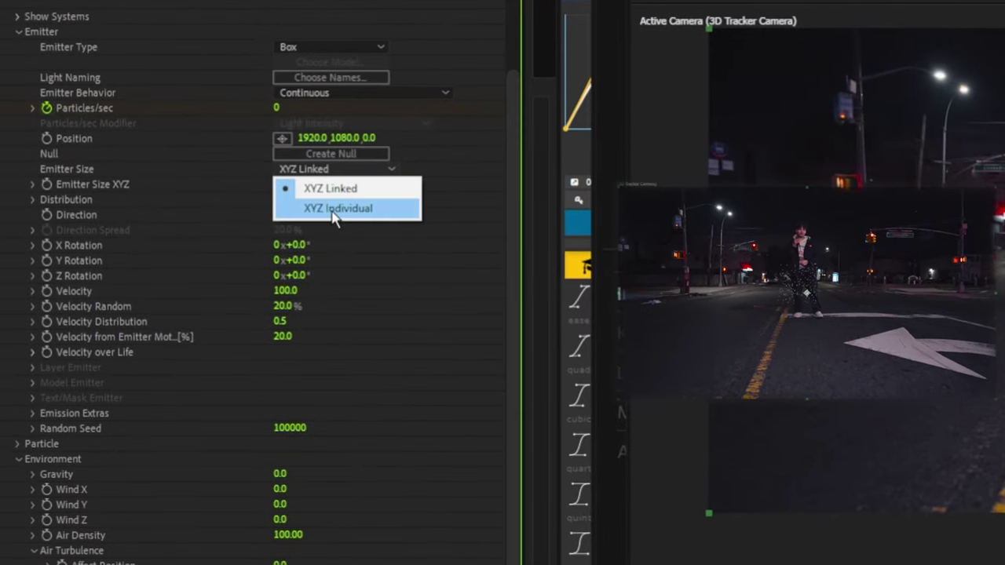
{"action": "left_click", "coordinate": [335, 209]}
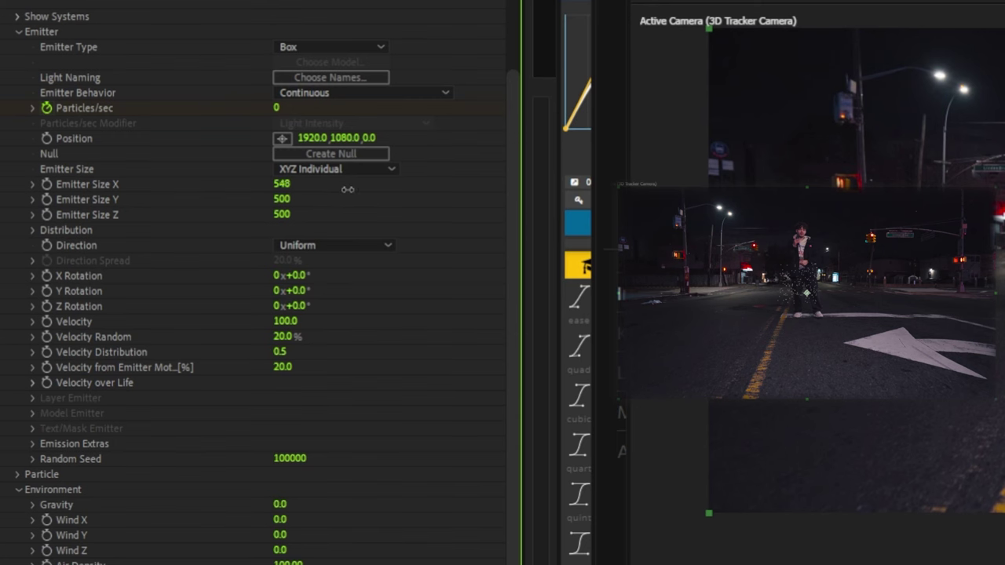
{"action": "left_click_drag", "start_coordinate": [792, 333], "coordinate": [837, 334]}
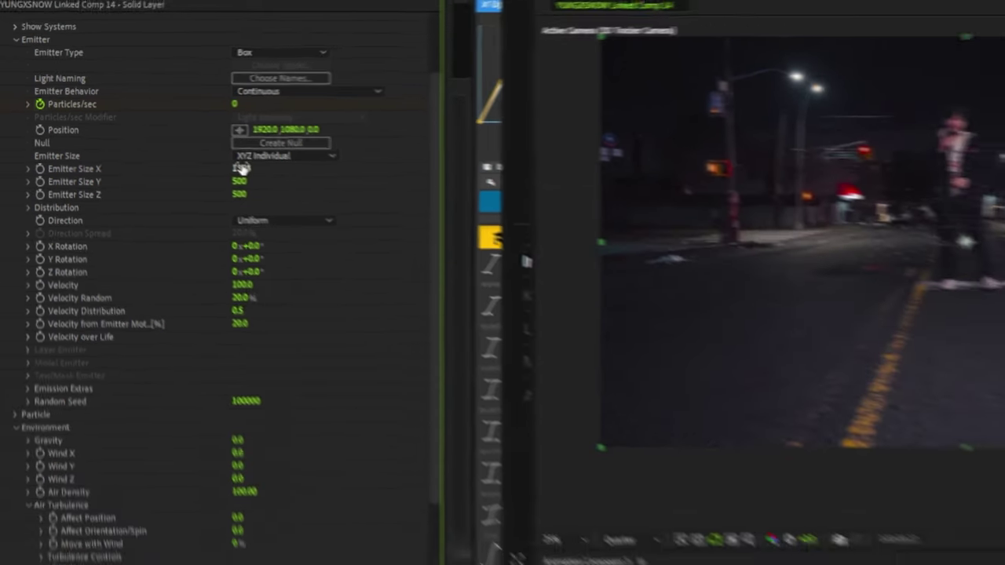
{"action": "left_click_drag", "start_coordinate": [279, 184], "coordinate": [740, 292]}
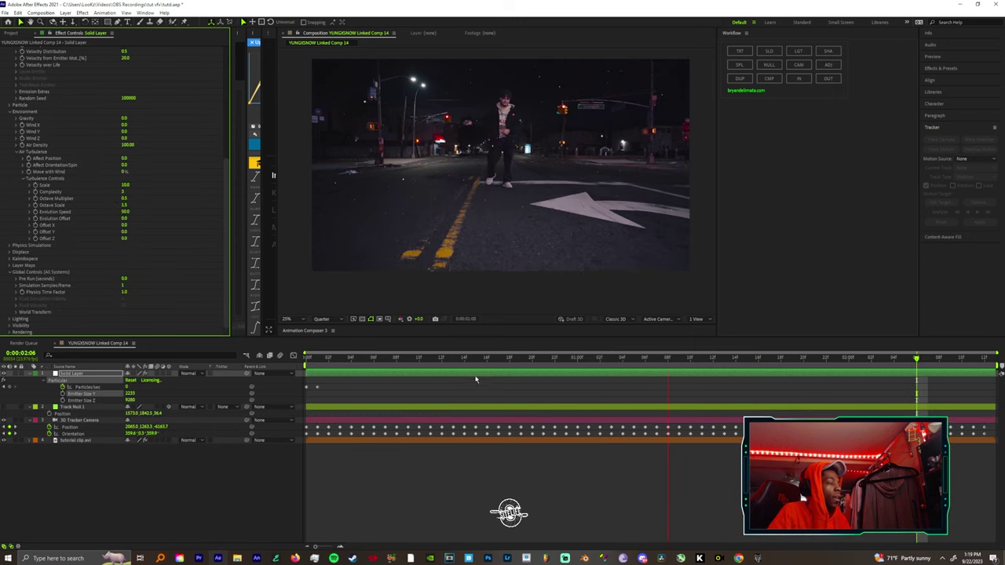
Apply the Optical Glow effect to the Particular solid layer and check the glowing particles at several times up to the clip's end.
{"action": "key", "text": "space"}
{"action": "left_click", "coordinate": [454, 373]}
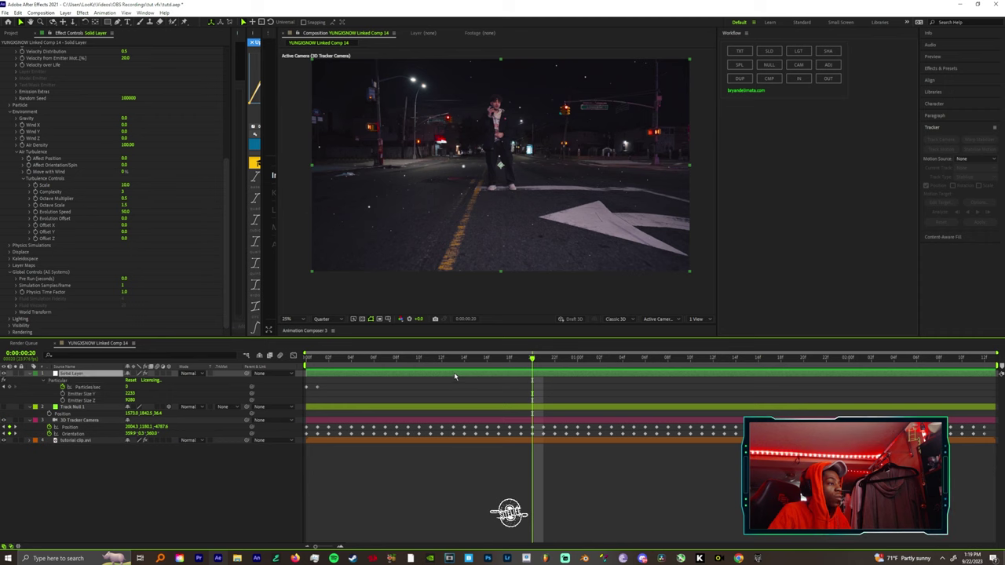
{"action": "key", "text": "ctrl+space"}
{"action": "type", "text": "optical"}
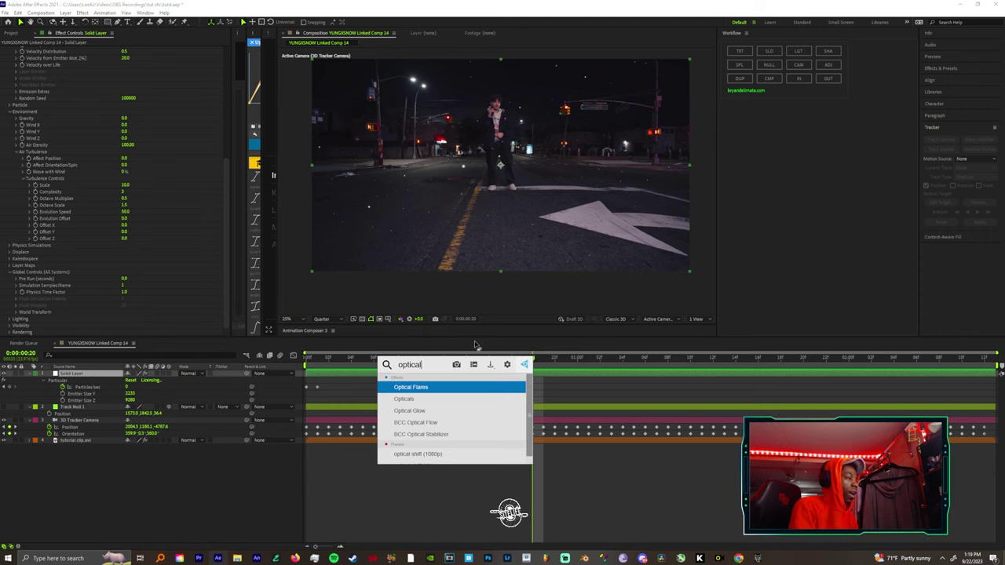
{"action": "key", "text": "Down"}
{"action": "key", "text": "Down"}
{"action": "key", "text": "Return"}
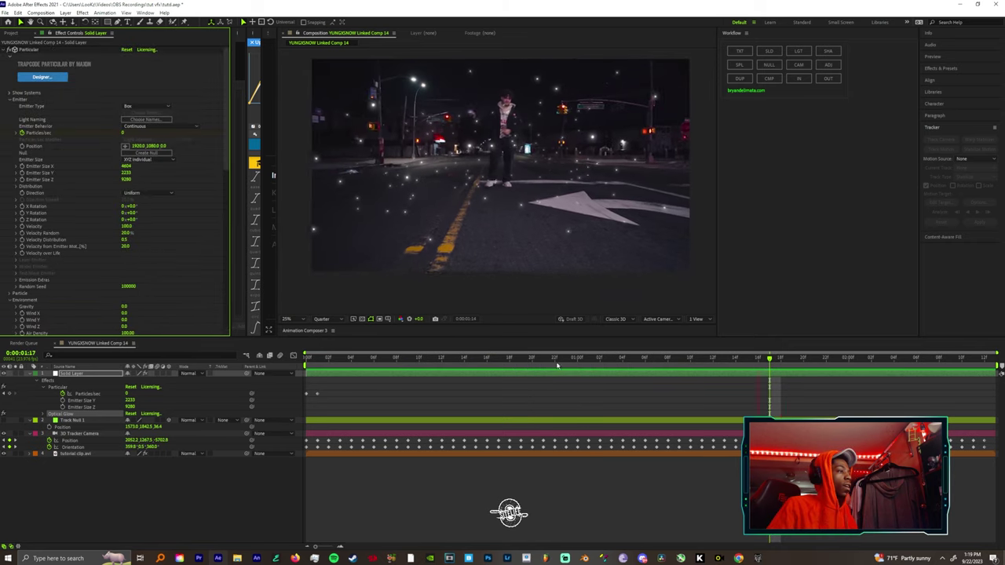
{"action": "mouse_move", "coordinate": [912, 360]}
{"action": "left_mouse_down"}
{"action": "mouse_move", "coordinate": [927, 360]}
{"action": "mouse_move", "coordinate": [916, 361]}
{"action": "left_mouse_up"}
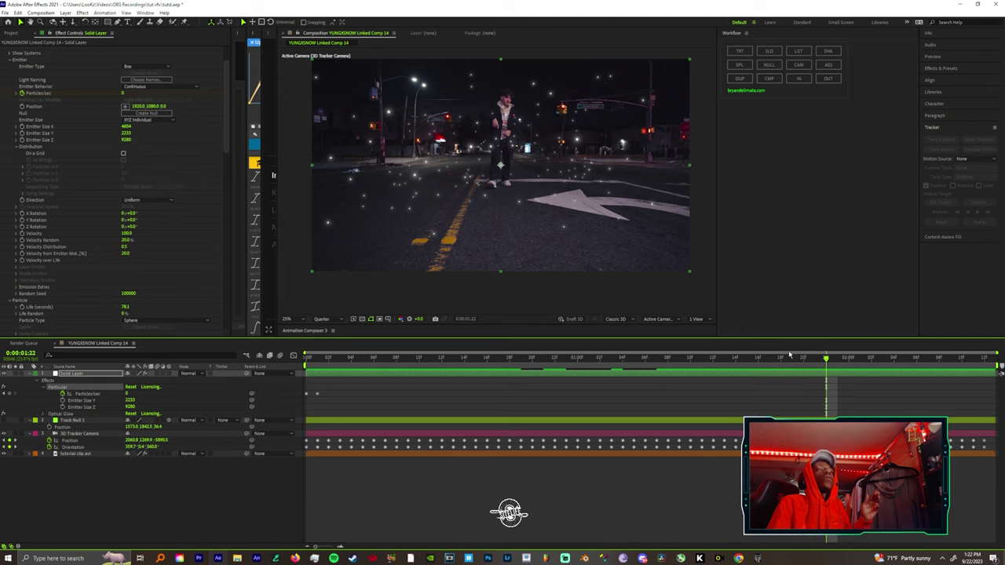
{"action": "left_click", "coordinate": [746, 359]}
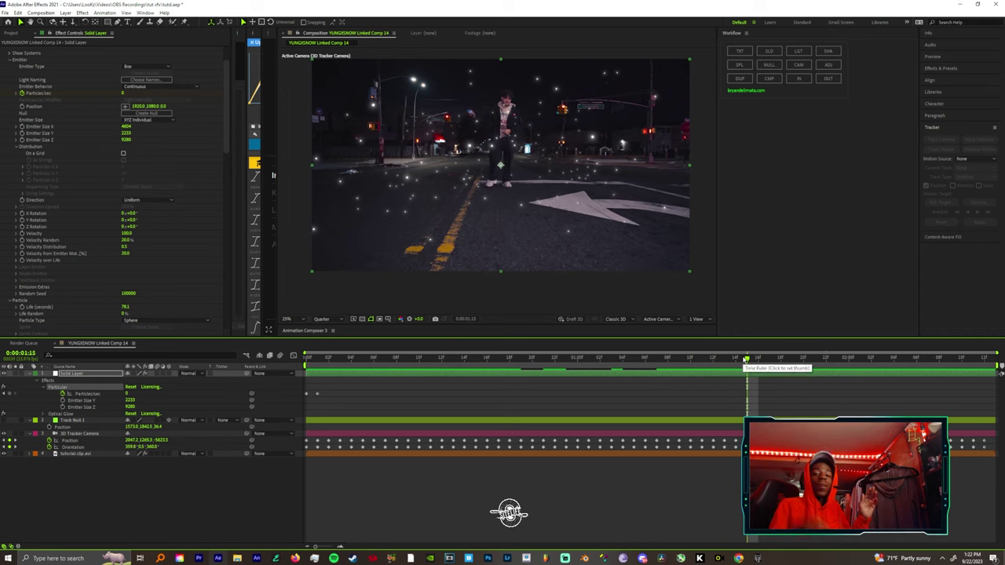